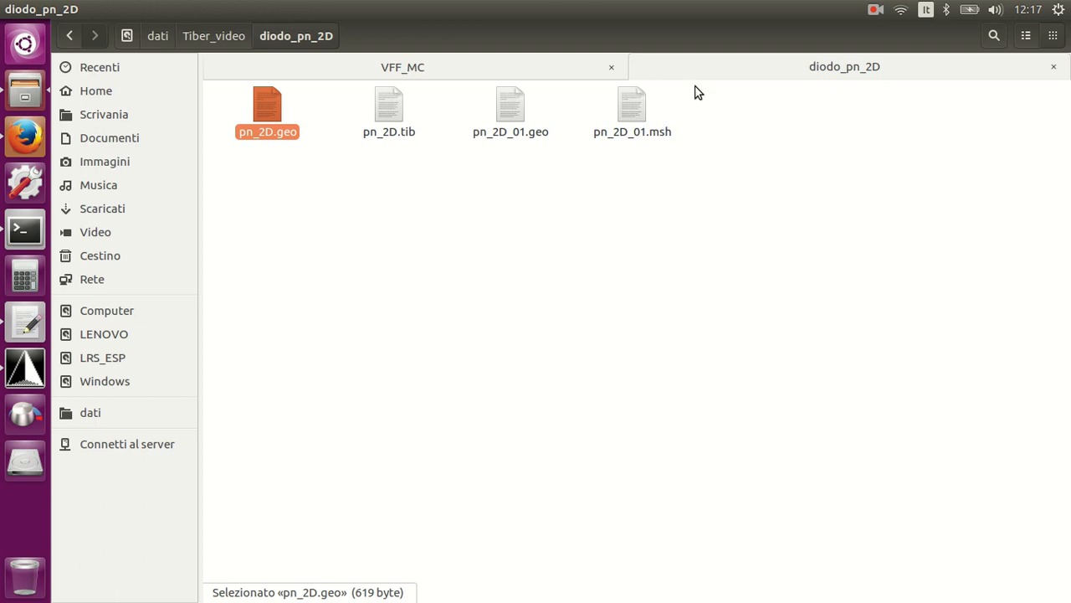
- Copy the cl_1 and cl_2 values and the Point(1) to Point(6) definitions from pn_2D.geo into pn_2D_01.geo in gedit and save it
{"action": "left_click", "coordinate": [26, 322]}
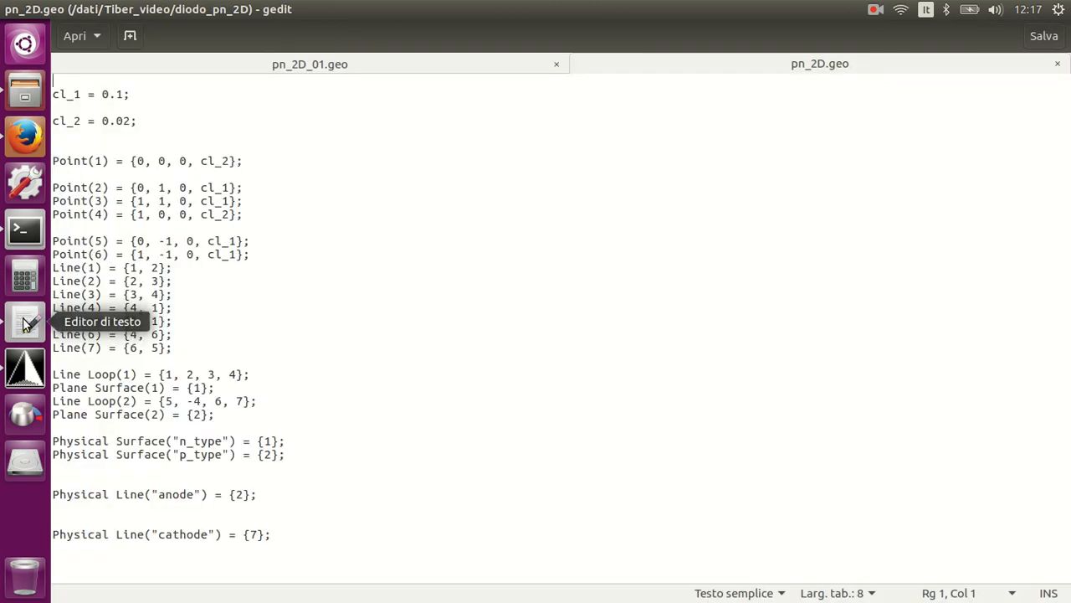
{"action": "left_click", "coordinate": [391, 66]}
{"action": "left_click", "coordinate": [646, 58]}
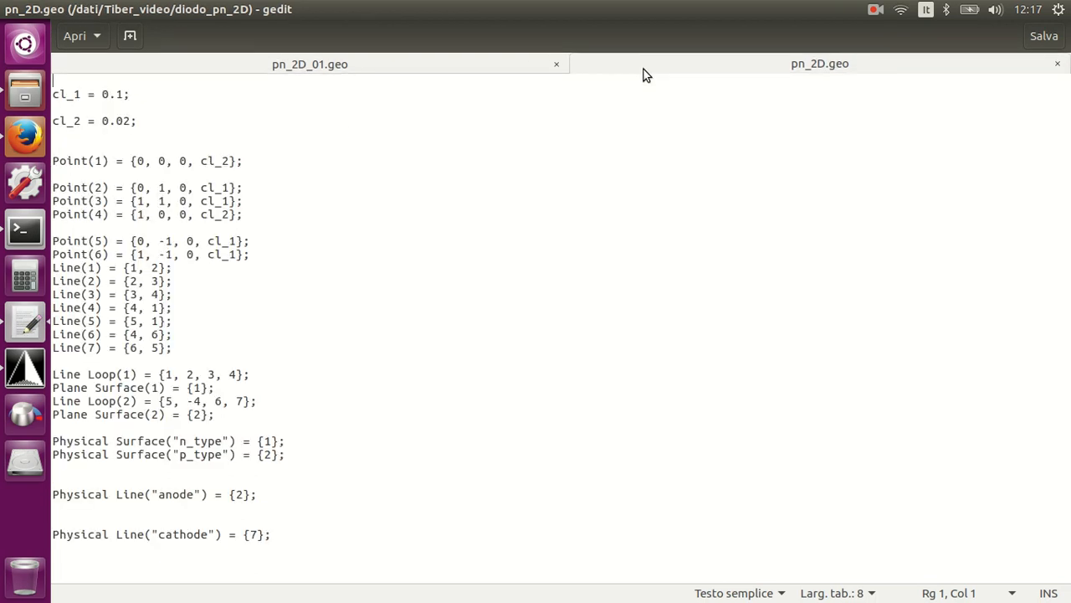
{"action": "left_click_drag", "start_coordinate": [262, 254], "coordinate": [39, 89]}
{"action": "key", "text": "ctrl+c"}
{"action": "left_click", "coordinate": [101, 71]}
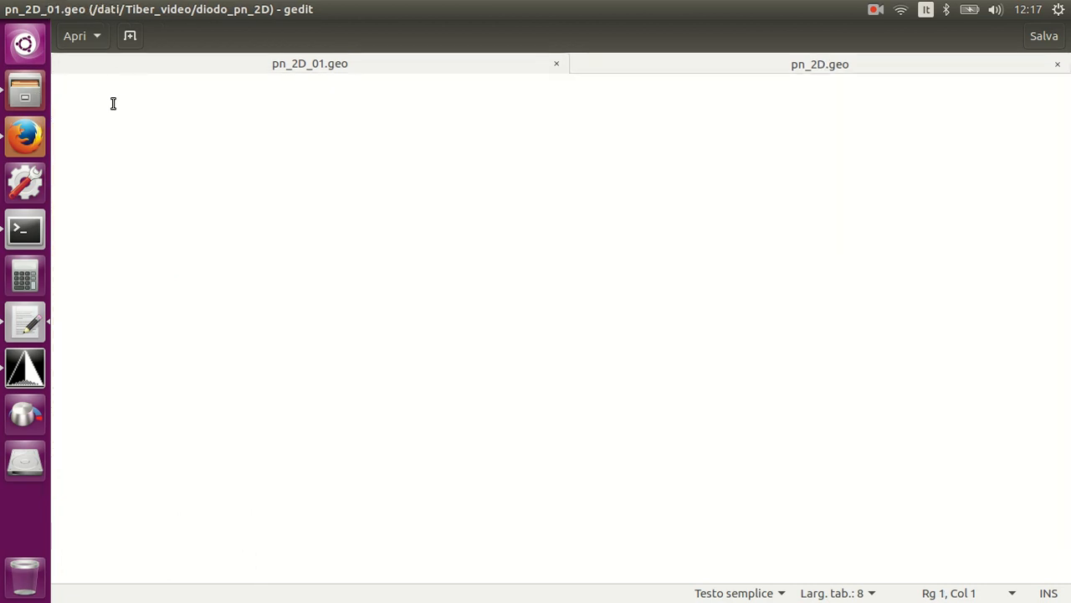
{"action": "key", "text": "ctrl+v"}
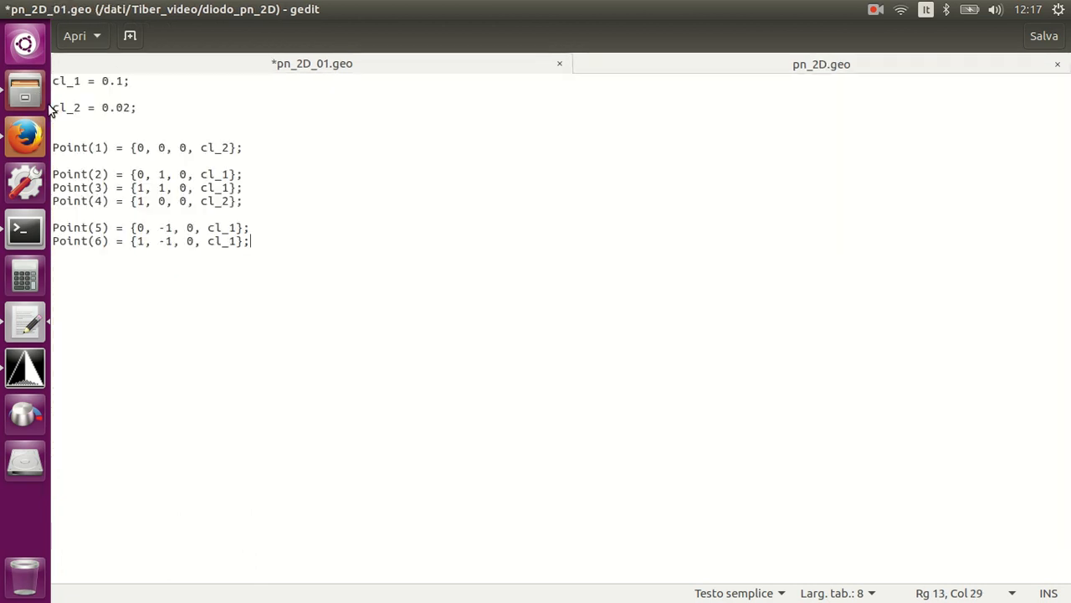
{"action": "left_click", "coordinate": [77, 11]}
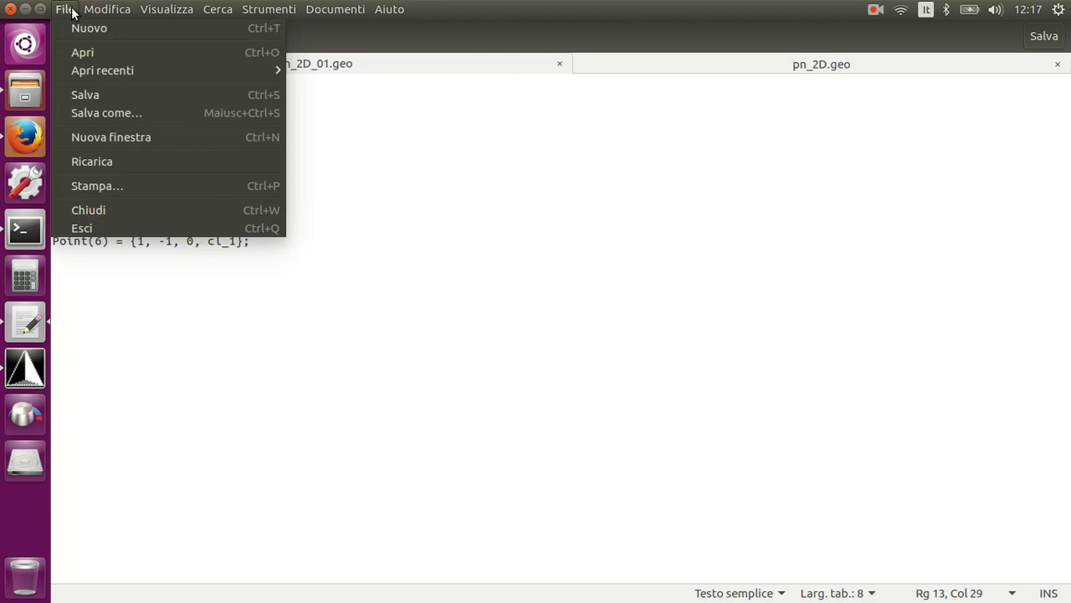
{"action": "left_click", "coordinate": [83, 95]}
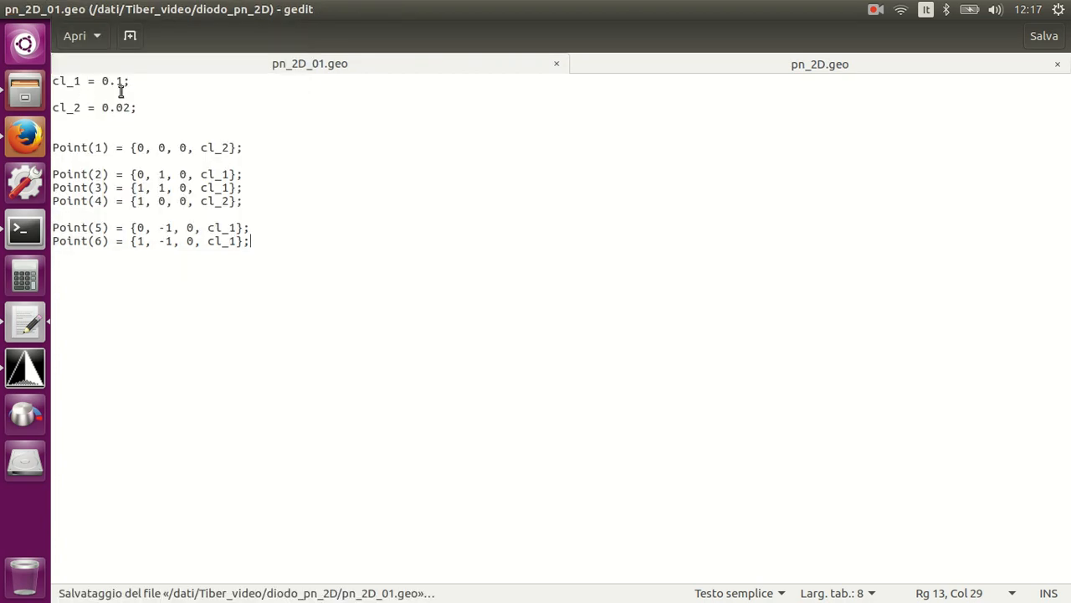
- Switch to Gmsh and open the recent file pn_2D_01.geo from the diodo_pn_2D folder
{"action": "left_click", "coordinate": [26, 368]}
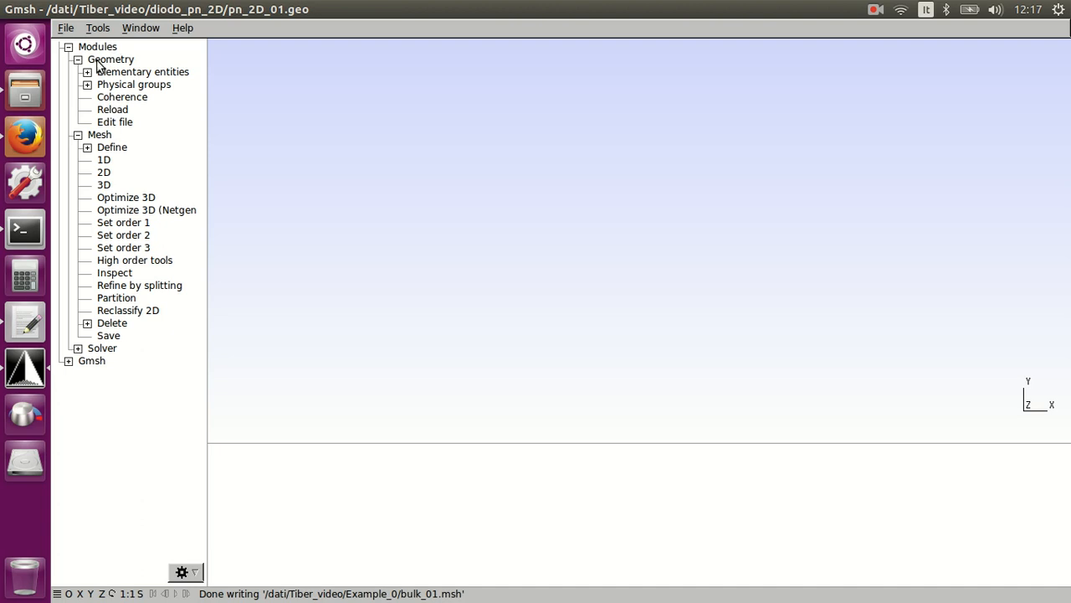
{"action": "left_click", "coordinate": [66, 29]}
{"action": "mouse_move", "coordinate": [74, 75]}
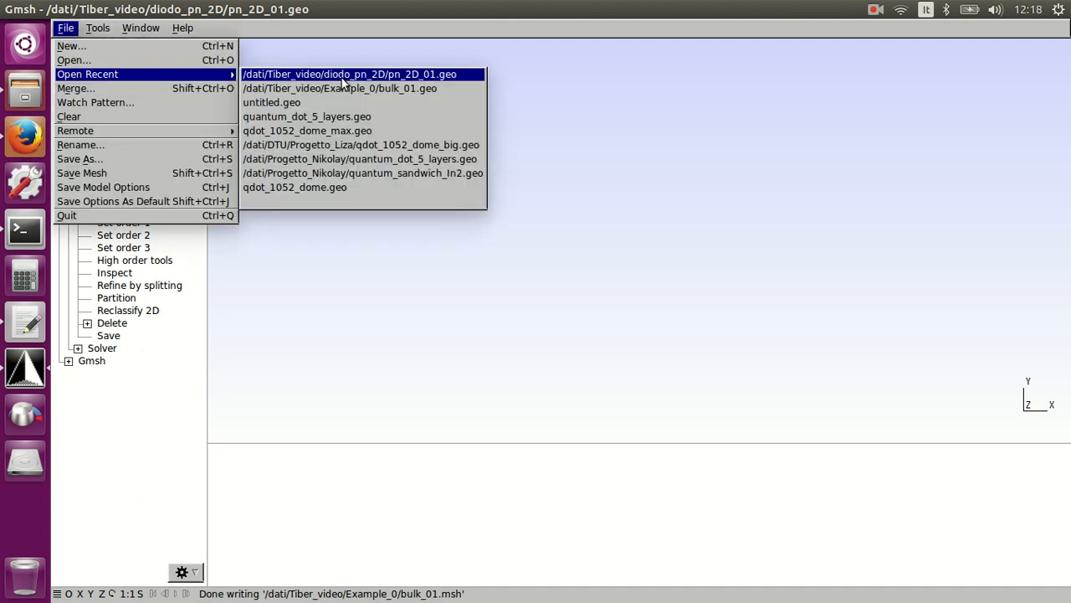
{"action": "left_click", "coordinate": [343, 77]}
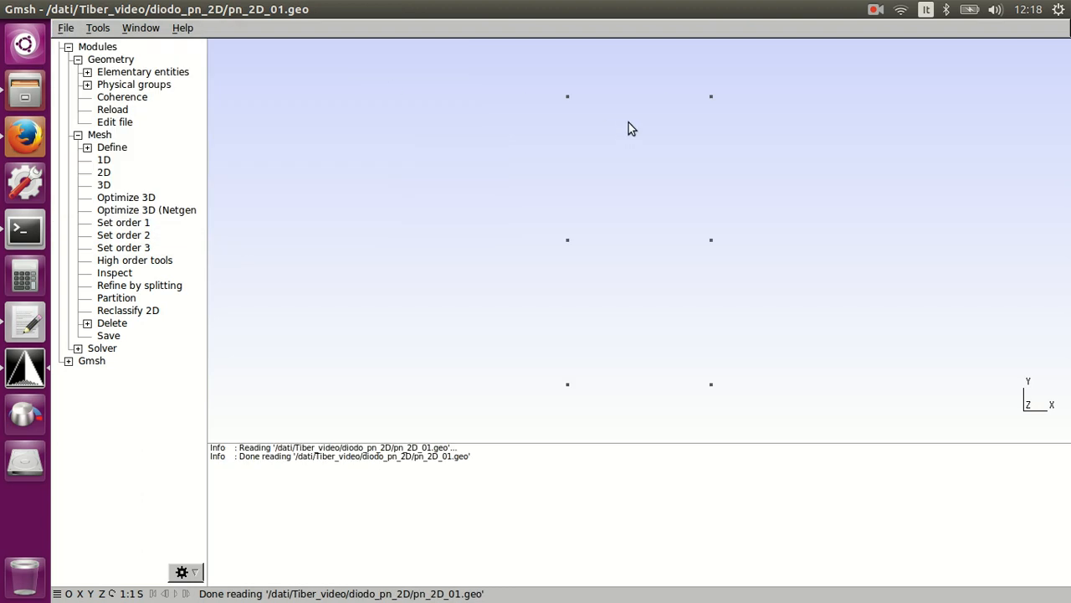
- Examine the points' coordinates and mesh sizes in Gmsh and compare them with the Point definitions in gedit
{"action": "mouse_move", "coordinate": [569, 98]}
{"action": "mouse_move", "coordinate": [712, 242]}
{"action": "mouse_move", "coordinate": [710, 108]}
{"action": "left_click", "coordinate": [33, 325]}
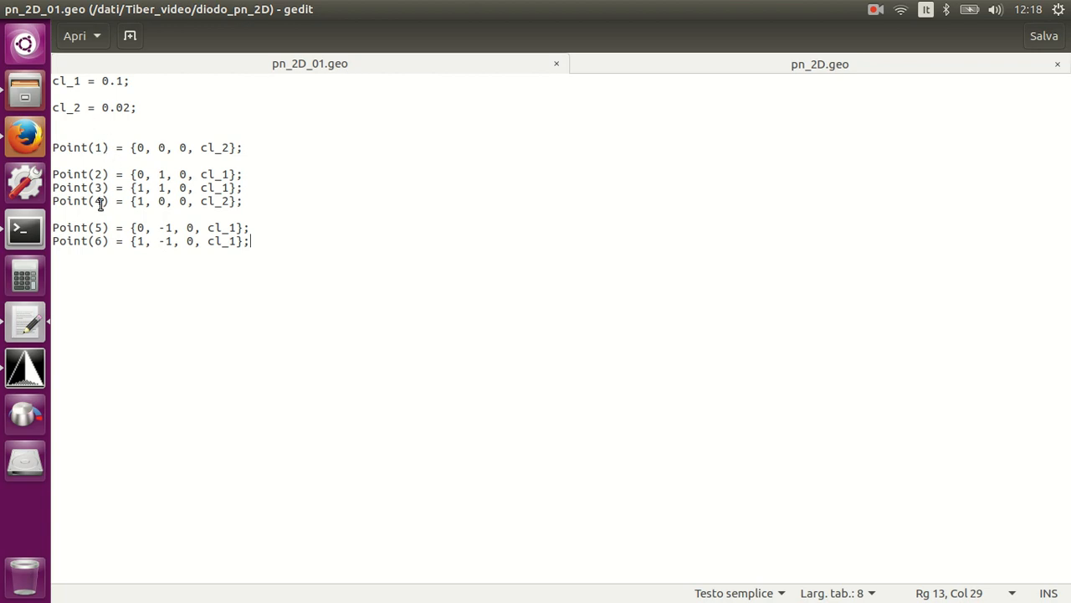
{"action": "left_click", "coordinate": [25, 367]}
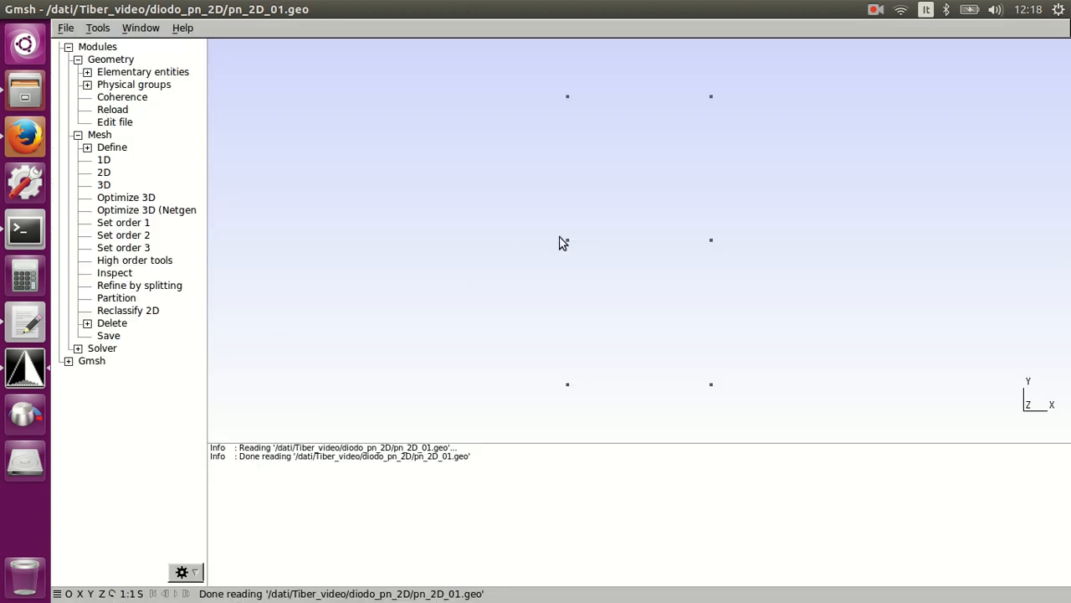
{"action": "mouse_move", "coordinate": [567, 241]}
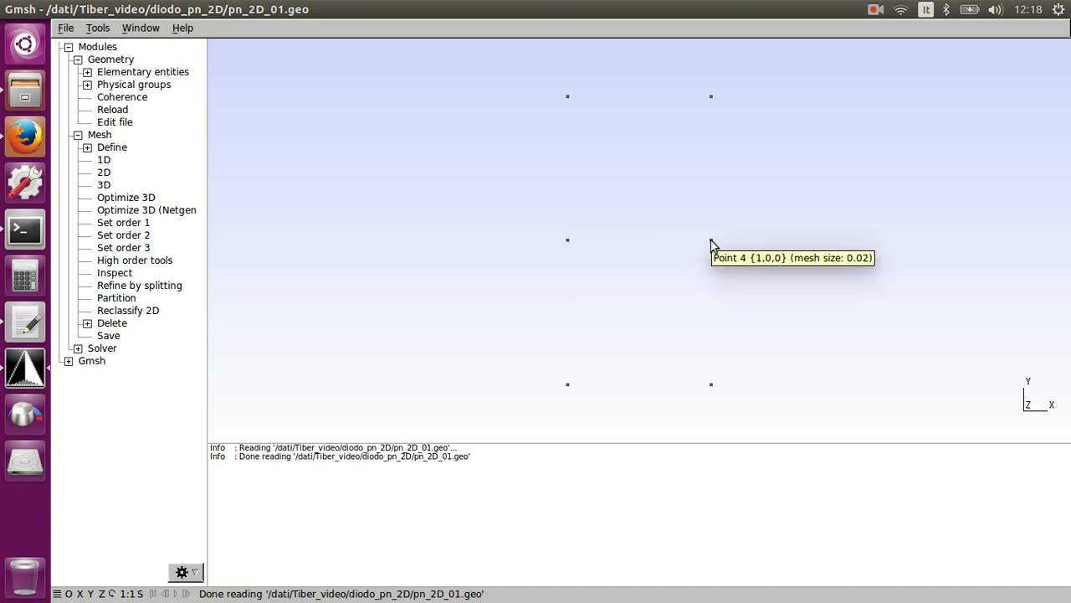
{"action": "left_click", "coordinate": [25, 327]}
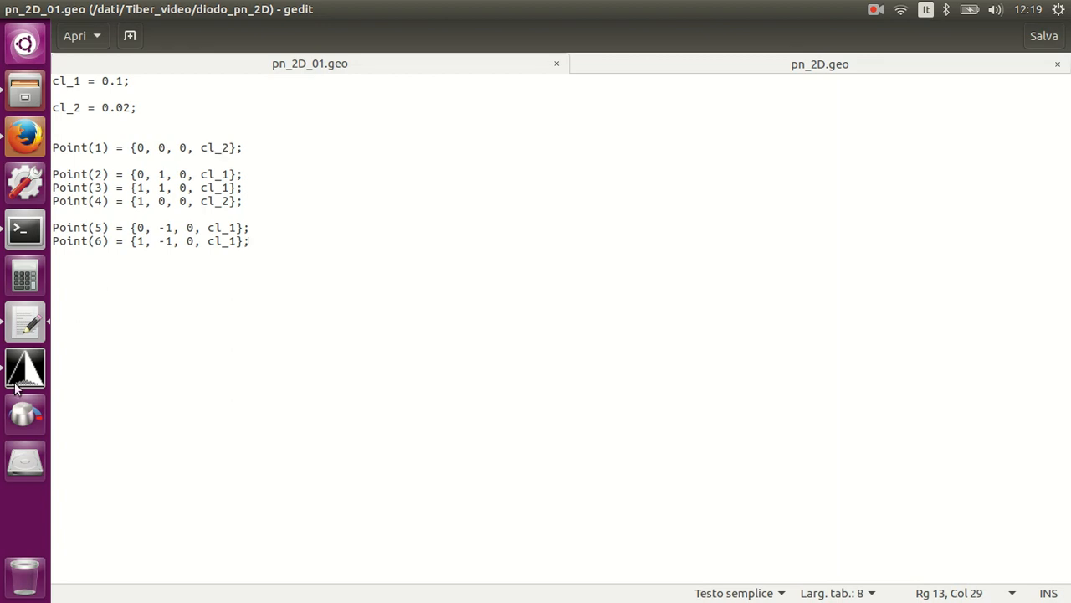
{"action": "left_click", "coordinate": [19, 382]}
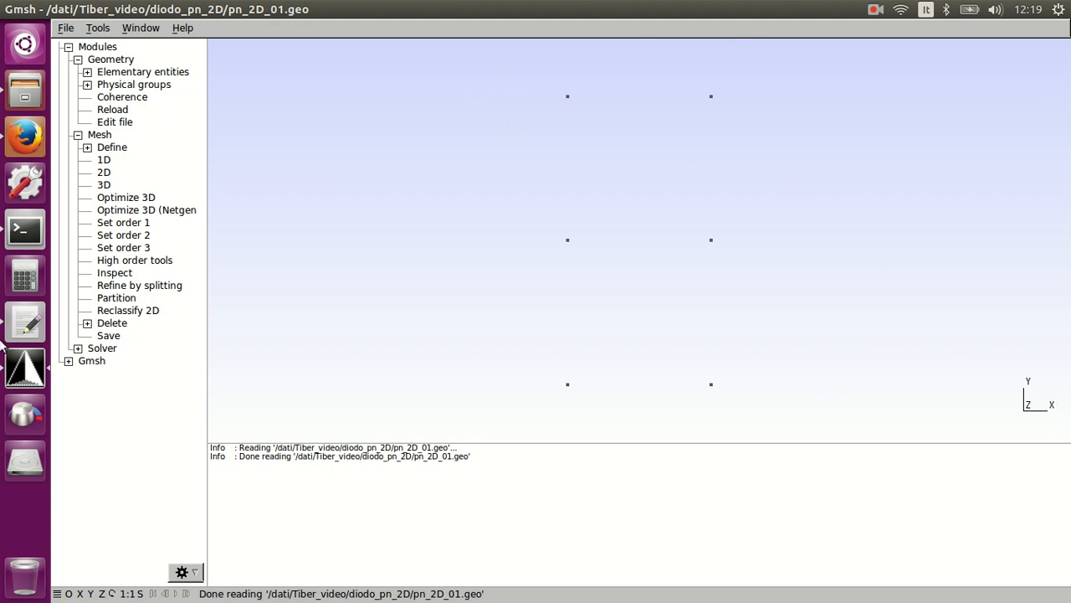
{"action": "left_click", "coordinate": [32, 331]}
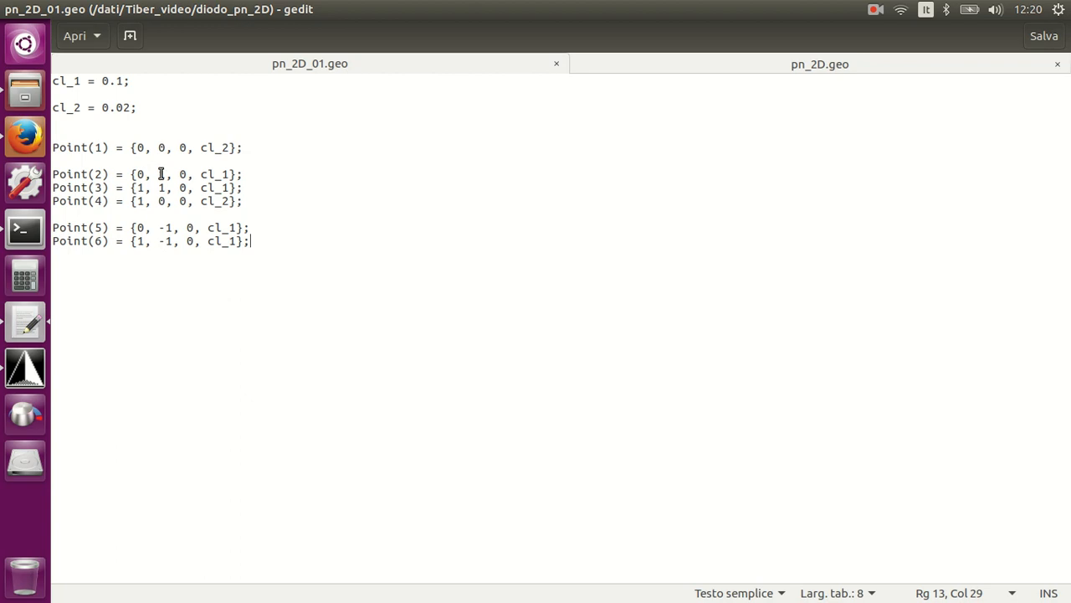
{"action": "left_click", "coordinate": [40, 361]}
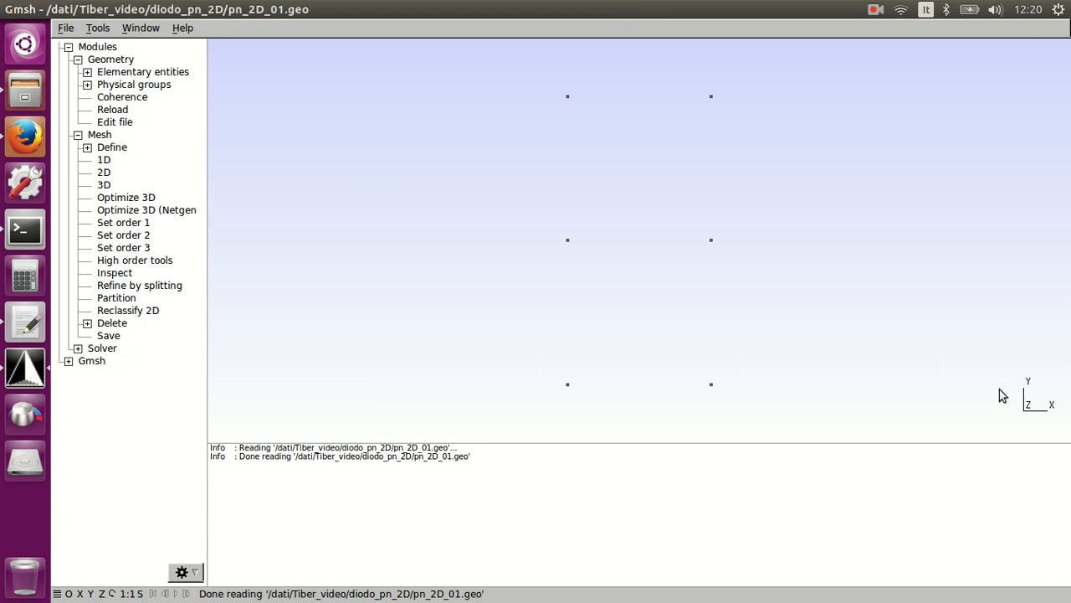
- Switch to gedit and copy the Line(1) to Line(7) definitions from pn_2D.geo
{"action": "left_click", "coordinate": [32, 325]}
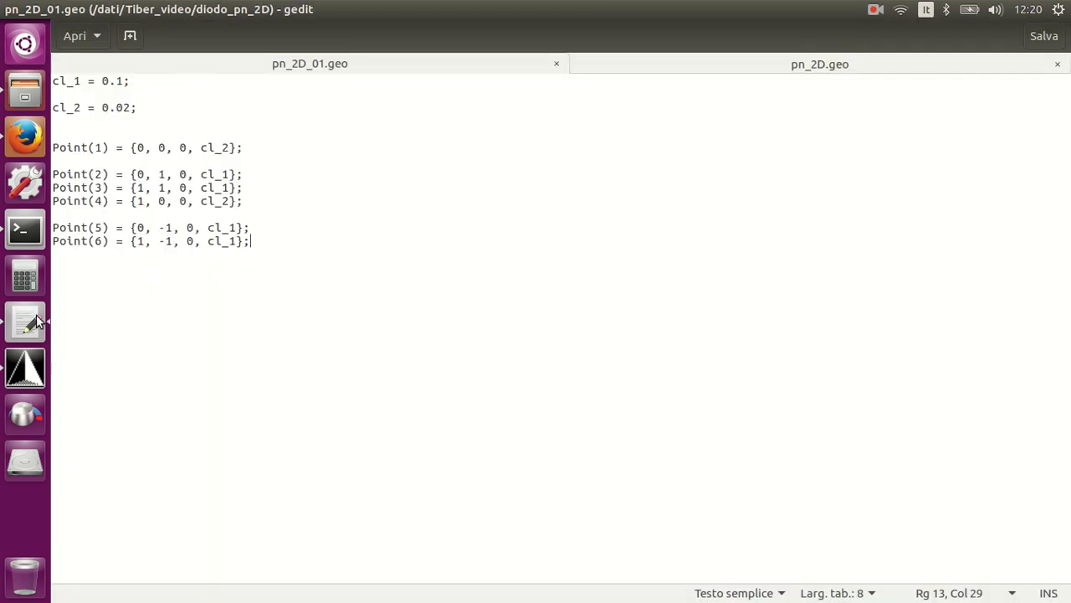
{"action": "left_click", "coordinate": [710, 75]}
{"action": "left_click", "coordinate": [691, 69]}
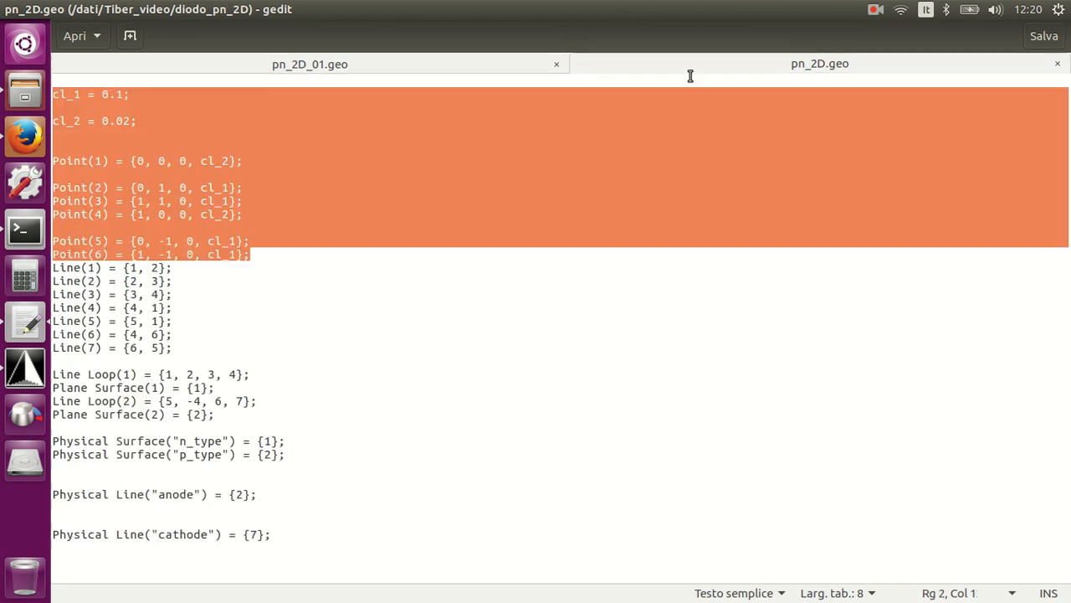
{"action": "left_click_drag", "start_coordinate": [187, 352], "coordinate": [38, 282]}
{"action": "left_click_drag", "start_coordinate": [174, 348], "coordinate": [52, 268]}
{"action": "key", "text": "ctrl+c"}
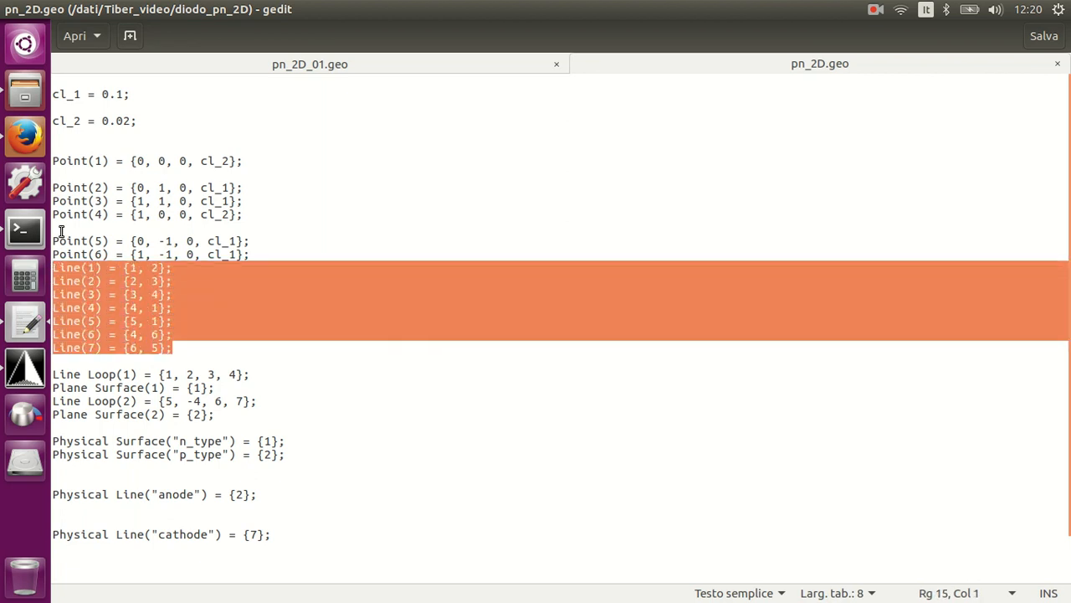
- Paste the seven copied Line definitions below the points in pn_2D_01.geo, separated by a blank line, and save the file
{"action": "left_click", "coordinate": [249, 69]}
{"action": "left_click", "coordinate": [108, 292]}
{"action": "key", "text": "Return"}
{"action": "key", "text": "Return"}
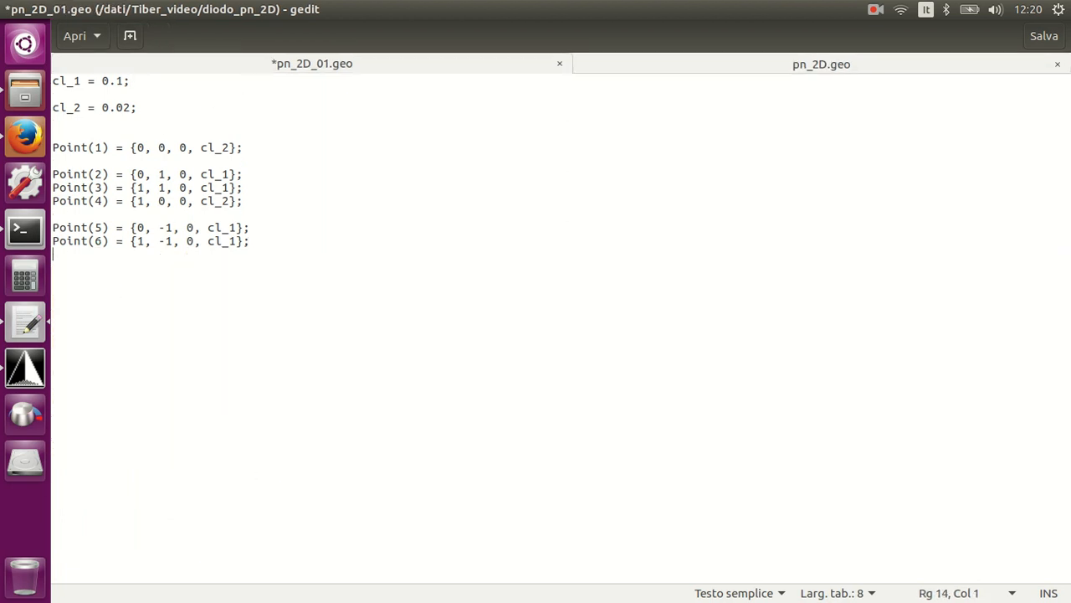
{"action": "key", "text": "ctrl+v"}
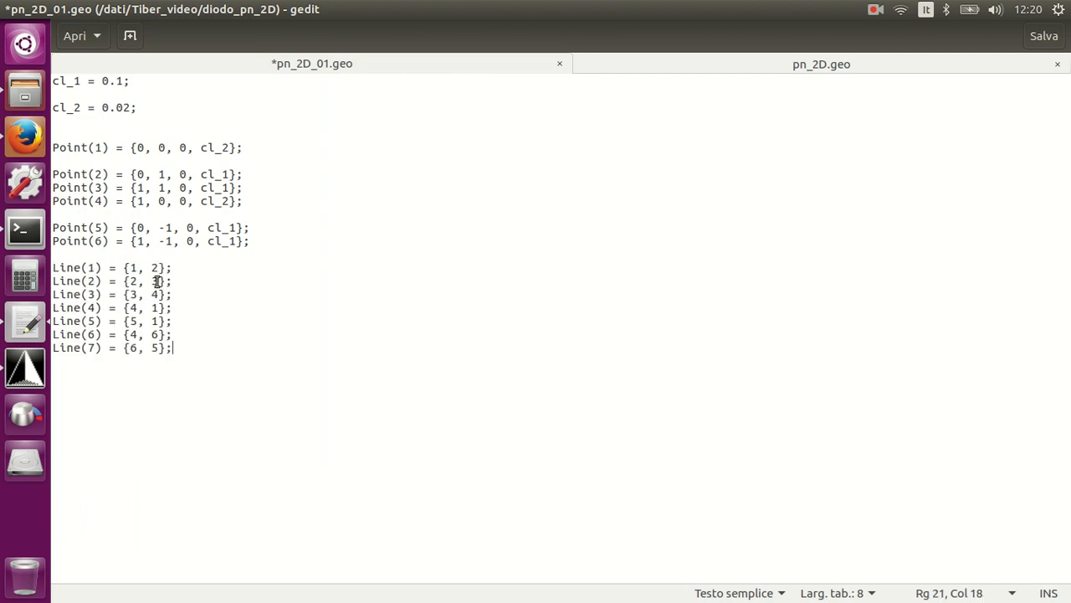
{"action": "mouse_move", "coordinate": [100, 5]}
{"action": "left_click", "coordinate": [64, 12]}
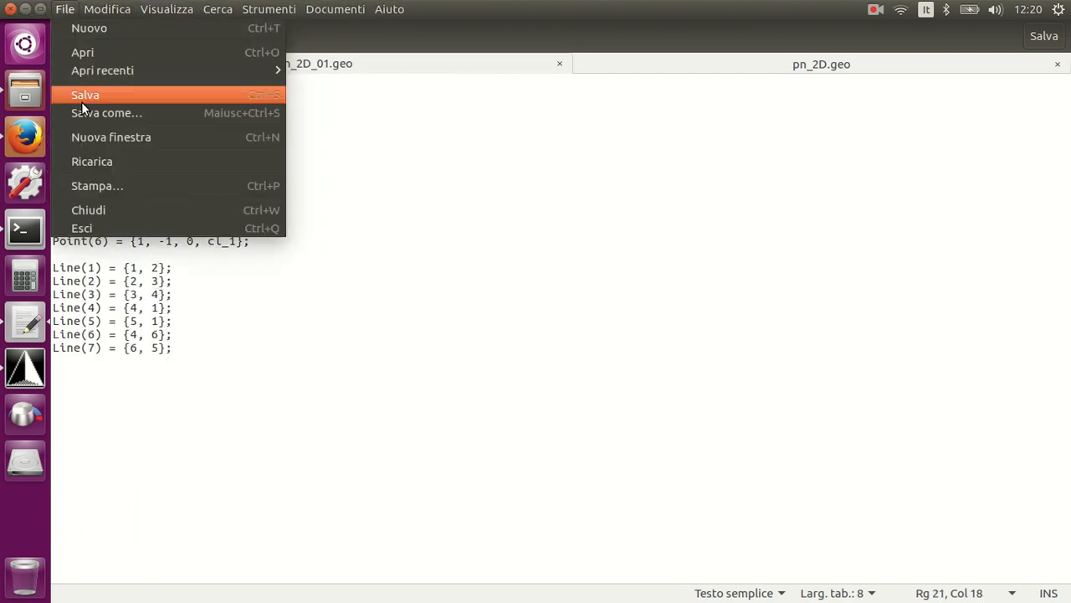
{"action": "left_click", "coordinate": [82, 96]}
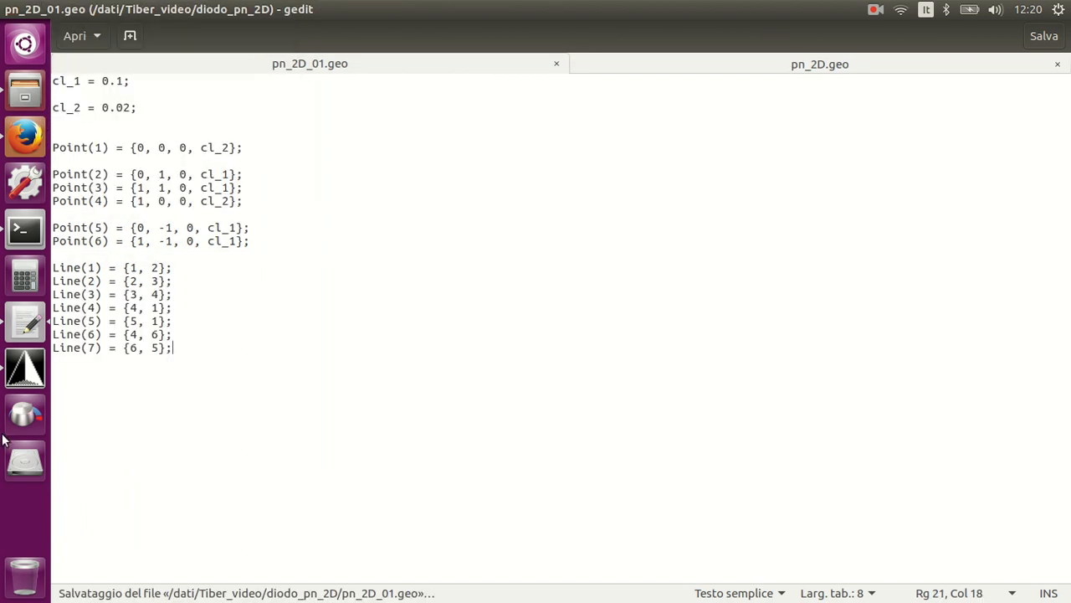
- Reload the geometry in Gmsh and compare the drawn lines with the Line definitions in gedit
{"action": "left_click", "coordinate": [36, 362]}
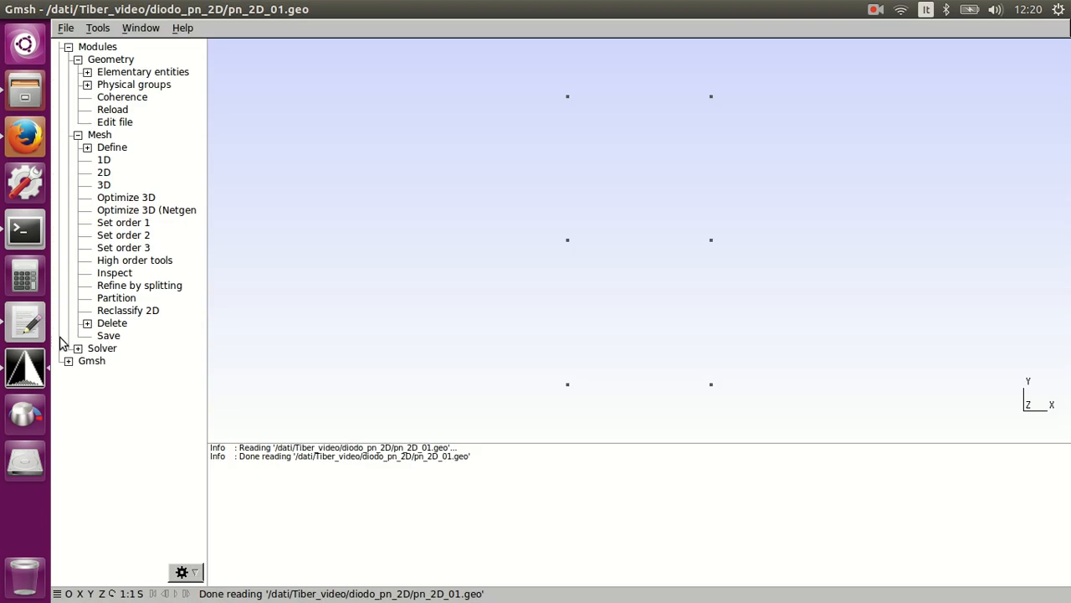
{"action": "left_click", "coordinate": [113, 109]}
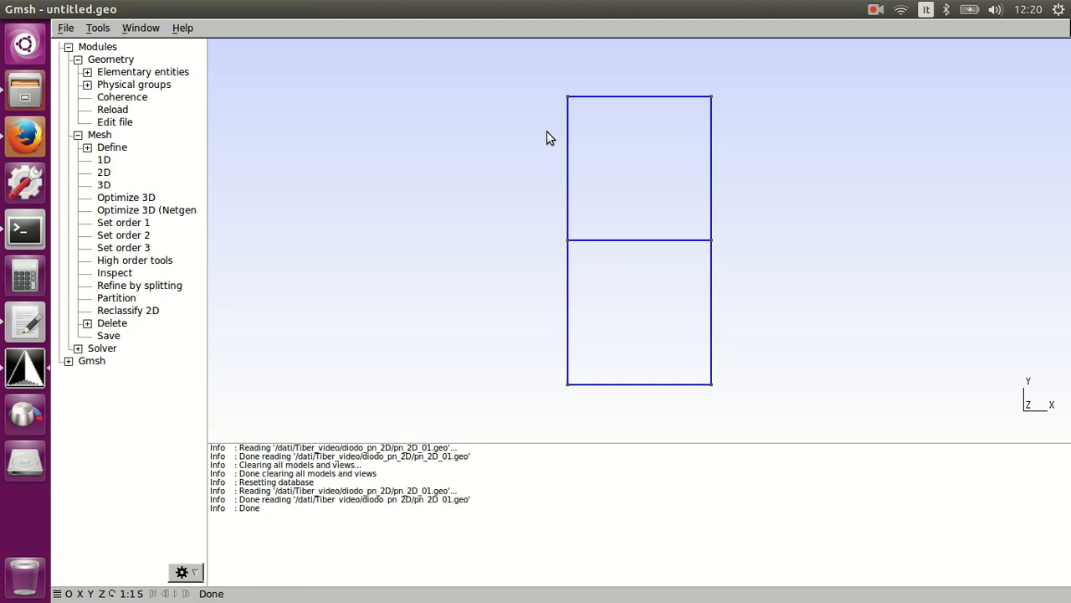
{"action": "left_click", "coordinate": [37, 336]}
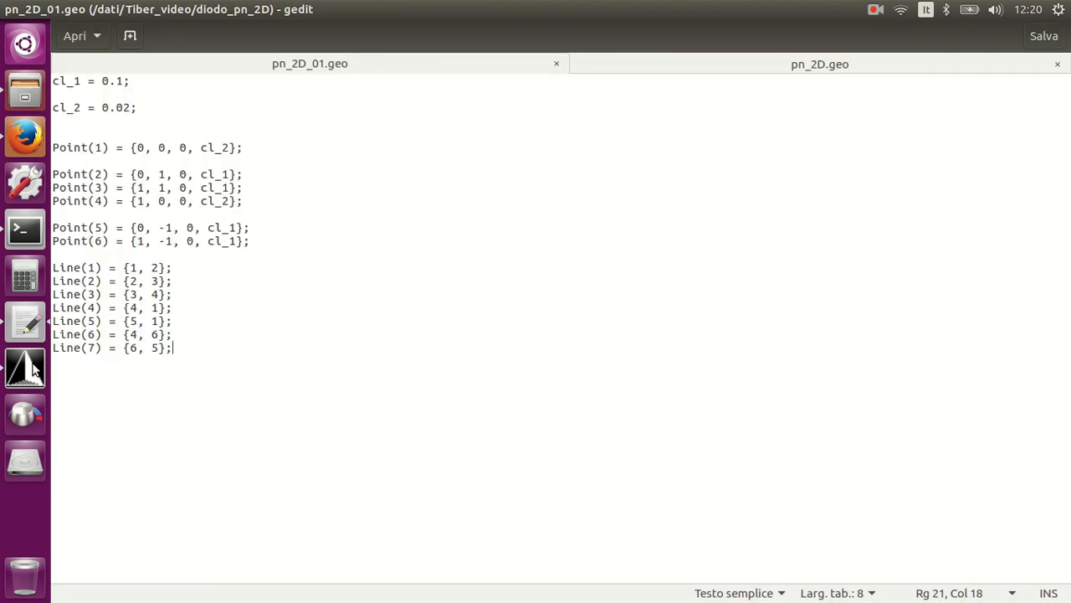
{"action": "left_click", "coordinate": [34, 365]}
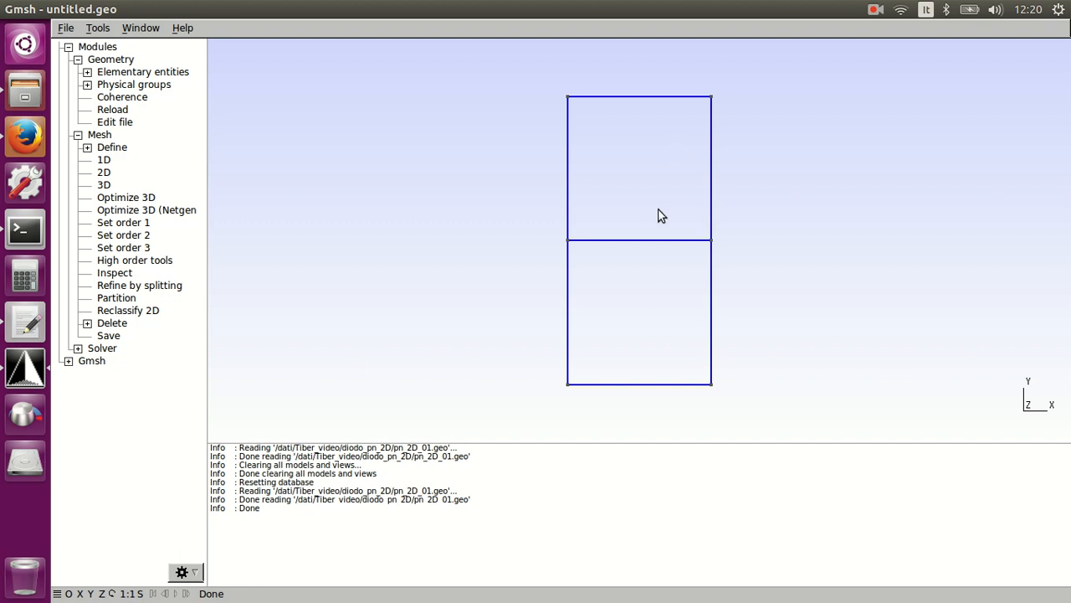
- In gedit, add blank lines after Line(7) in pn_2D_01.geo and copy the Line Loop(1) definition from pn_2D.geo
{"action": "left_click", "coordinate": [18, 326]}
{"action": "key", "text": "Return"}
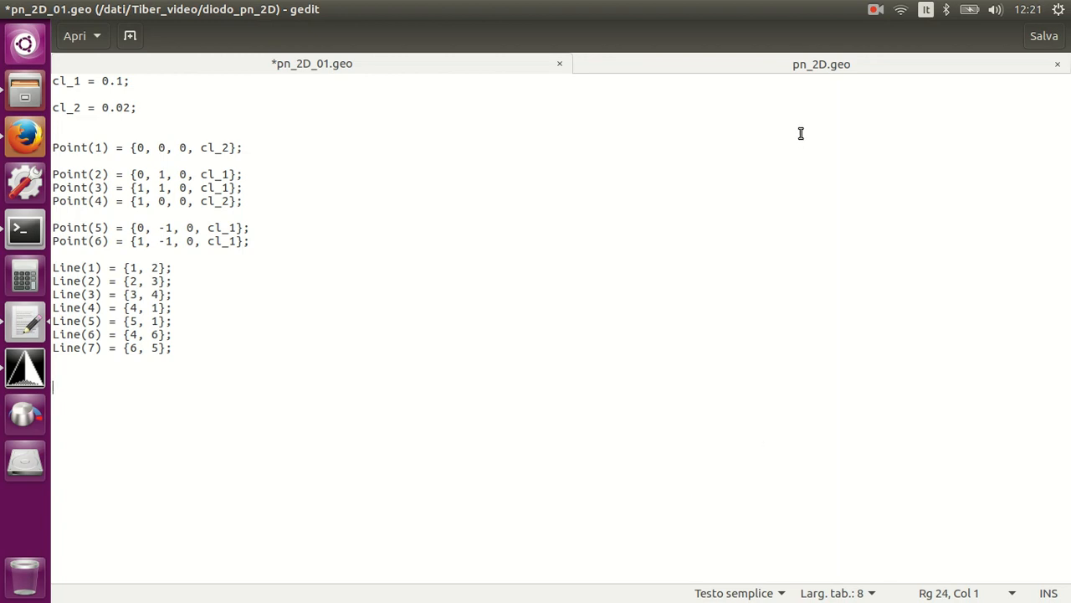
{"action": "left_click", "coordinate": [804, 66]}
{"action": "left_click", "coordinate": [805, 63]}
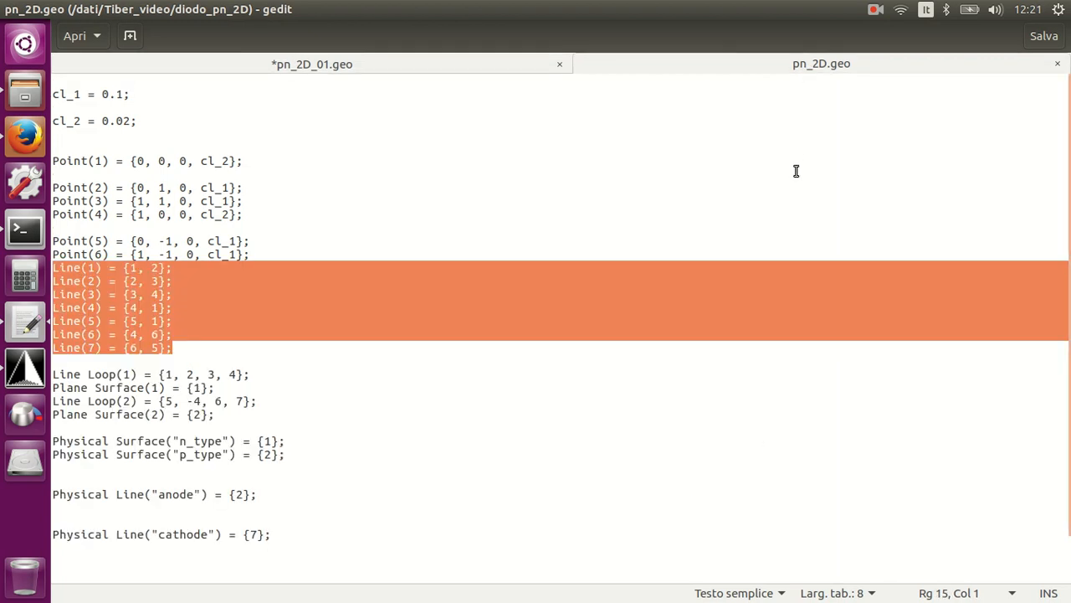
{"action": "left_click", "coordinate": [530, 346]}
{"action": "left_click", "coordinate": [259, 373]}
{"action": "left_click_drag", "start_coordinate": [259, 374], "coordinate": [52, 374]}
{"action": "key", "text": "ctrl+c"}
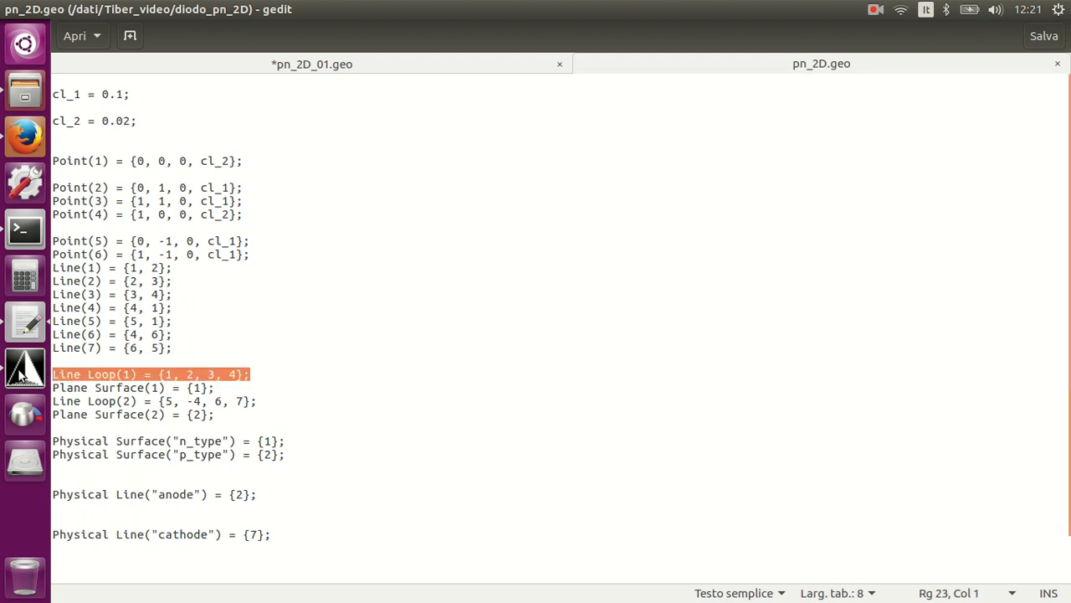
- Paste Line Loop(1) = {1, 2, 3, 4}; below the line definitions in pn_2D_01.geo and save the file
{"action": "left_click", "coordinate": [325, 67]}
{"action": "key", "text": "Return"}
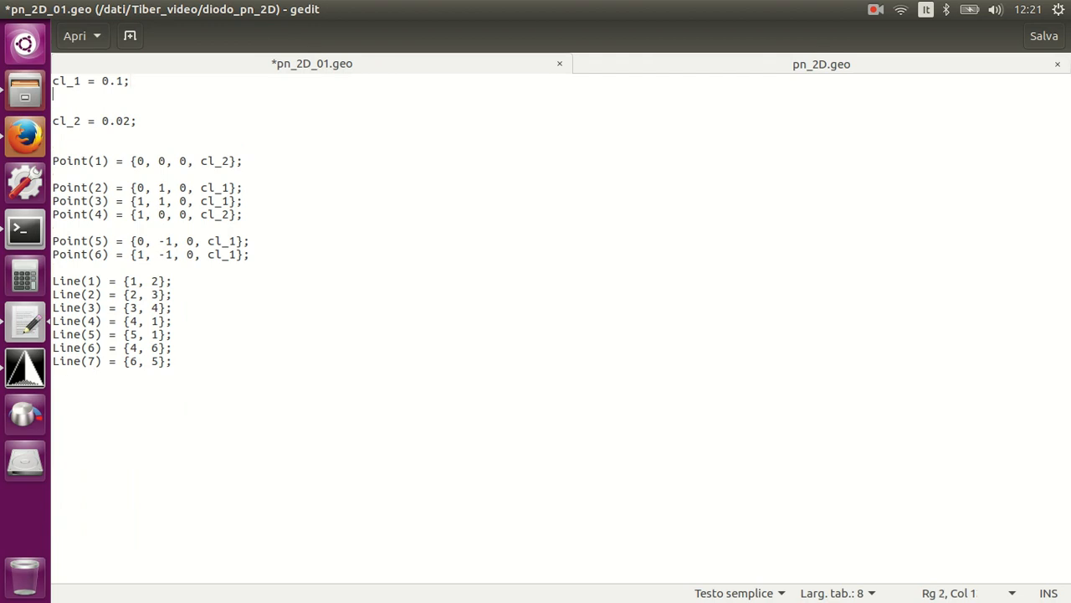
{"action": "left_click", "coordinate": [97, 378]}
{"action": "middle_click", "coordinate": [109, 393]}
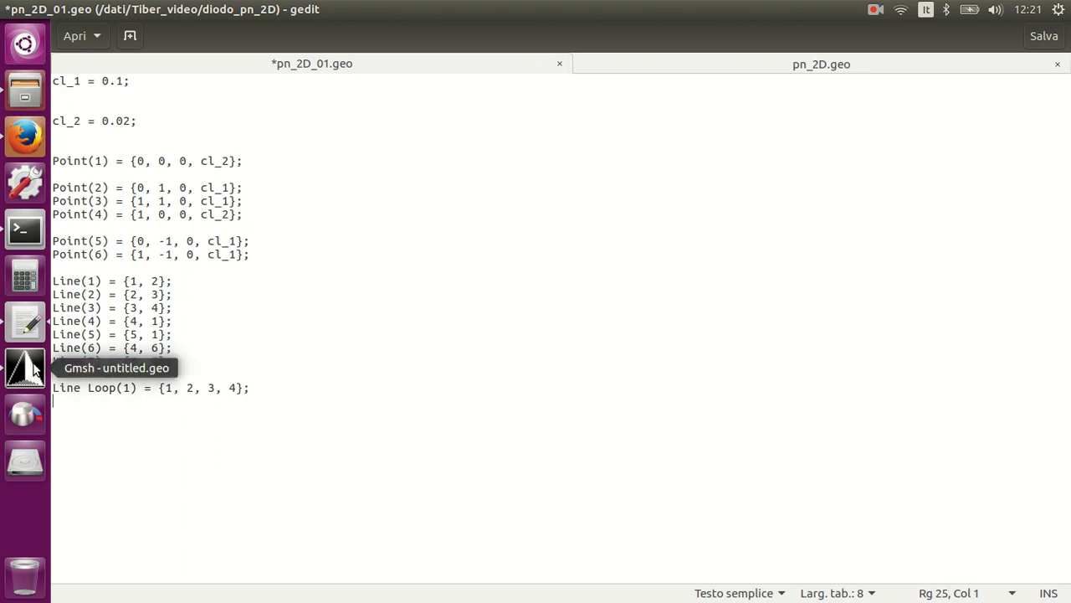
{"action": "left_click", "coordinate": [67, 9]}
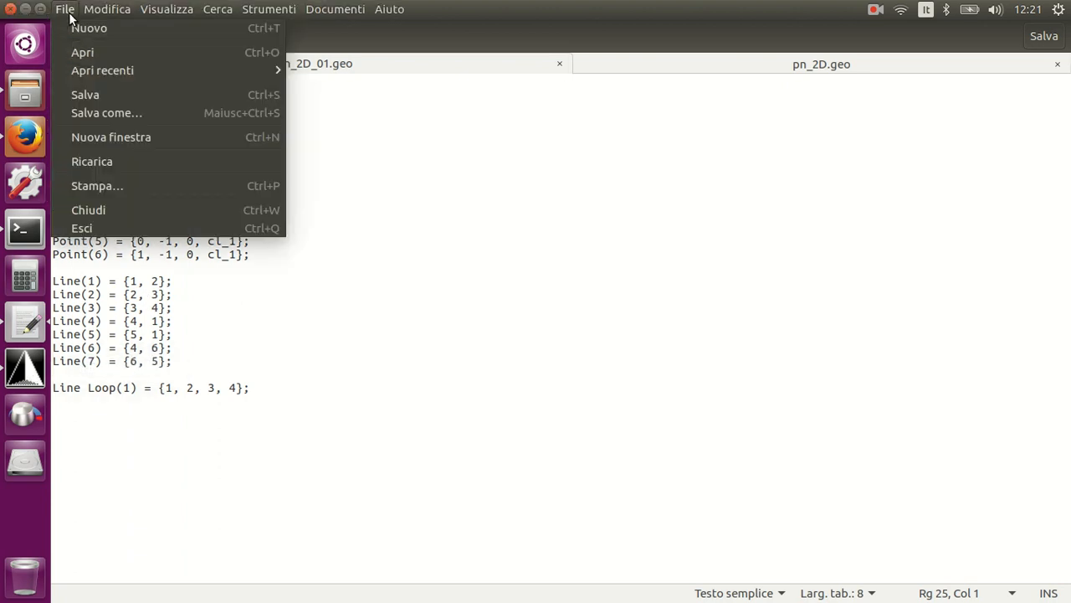
{"action": "left_click", "coordinate": [84, 94]}
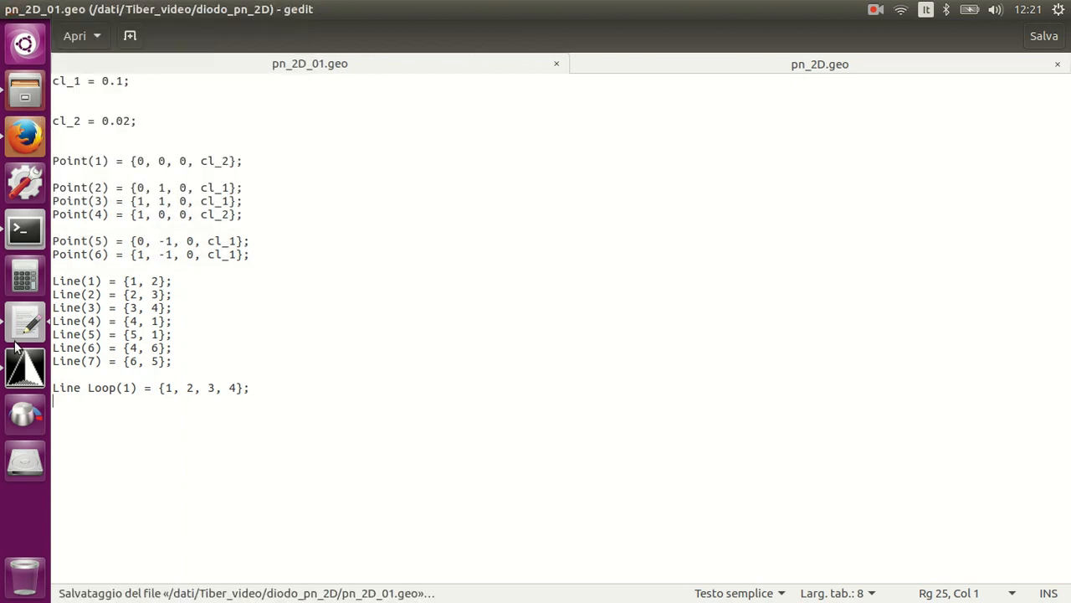
- Reload the geometry in Gmsh to check the drawing with the first line loop, and return to gedit
{"action": "left_click", "coordinate": [24, 366]}
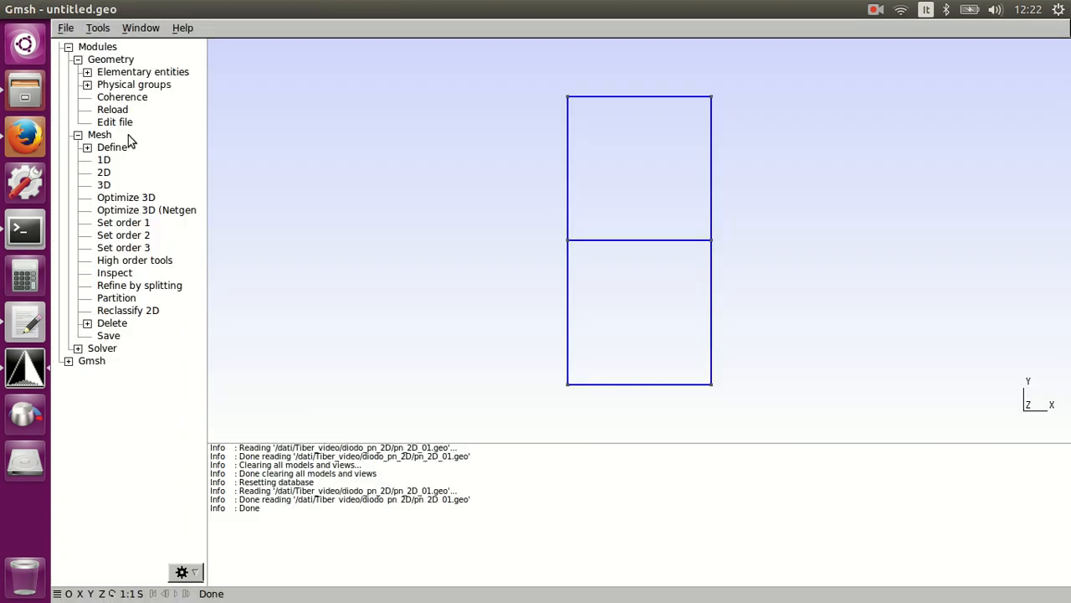
{"action": "left_click", "coordinate": [118, 112]}
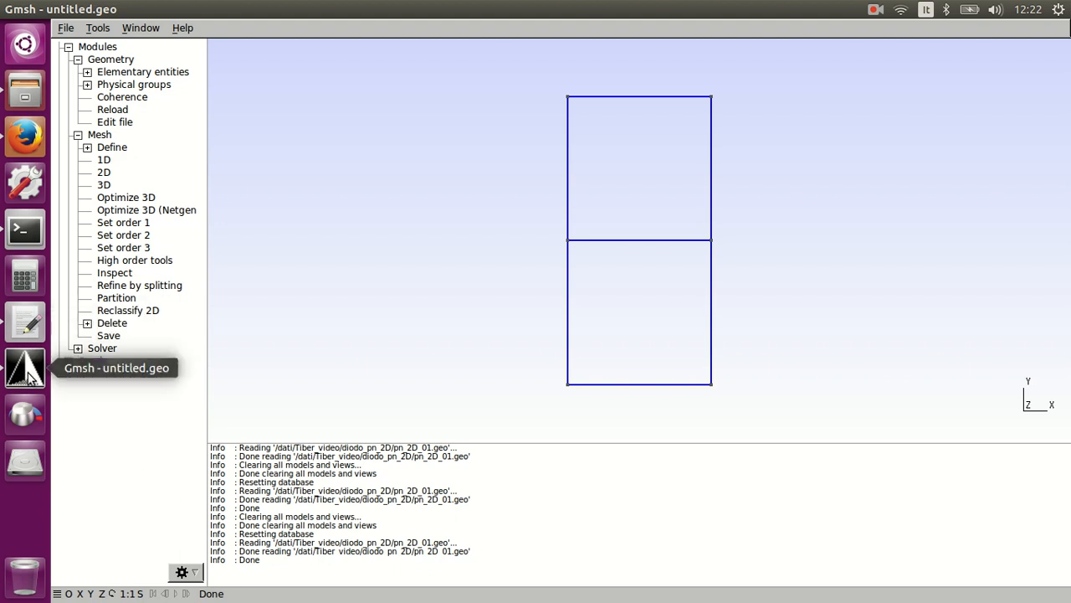
{"action": "left_click", "coordinate": [31, 327]}
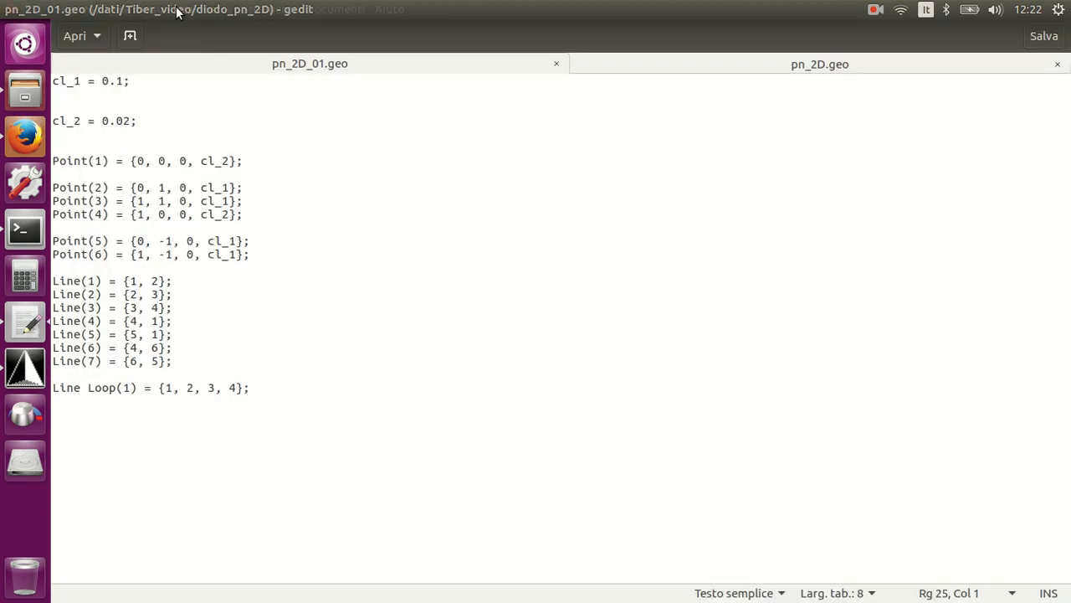
- Copy Plane Surface(1) = {1}; from pn_2D.geo to the line below Line Loop(1) in pn_2D_01.geo and save the file
{"action": "left_click", "coordinate": [759, 66]}
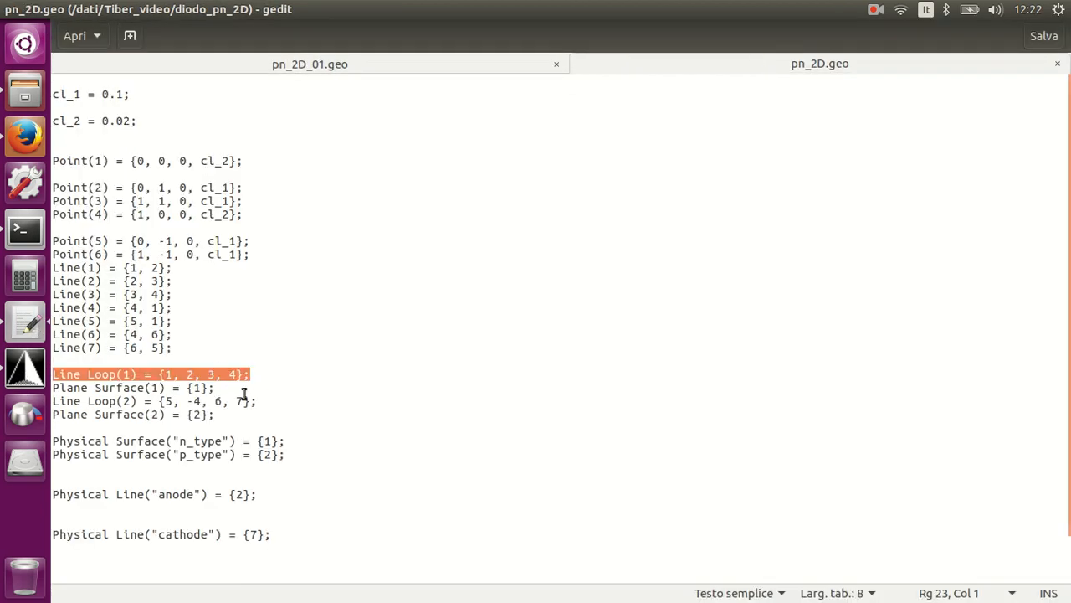
{"action": "left_click_drag", "start_coordinate": [242, 387], "coordinate": [78, 387]}
{"action": "left_click", "coordinate": [234, 62]}
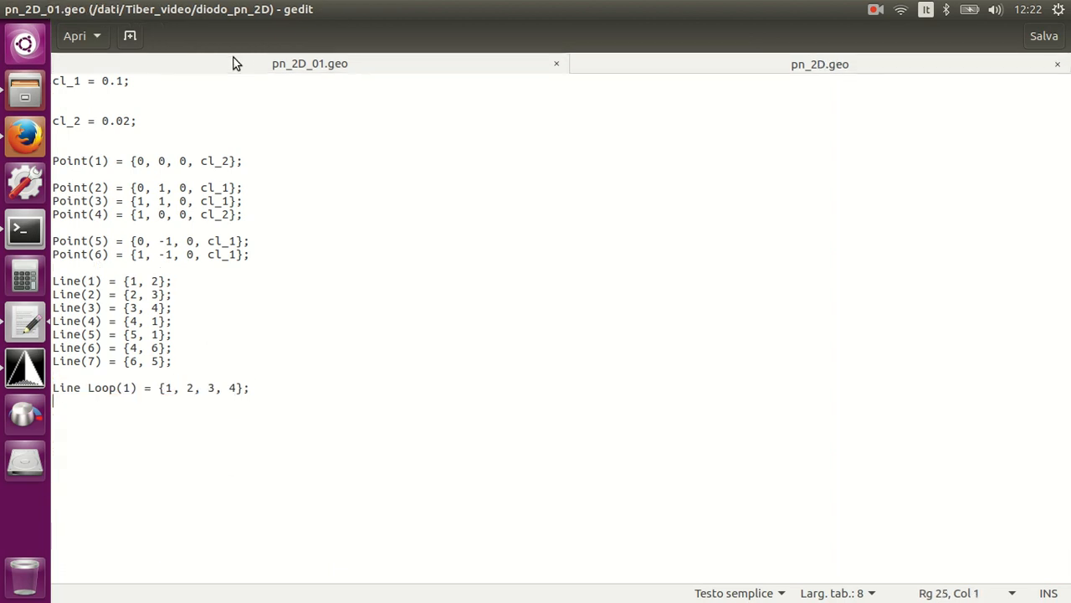
{"action": "type", "text": "Plane Surface(1) = {1};"}
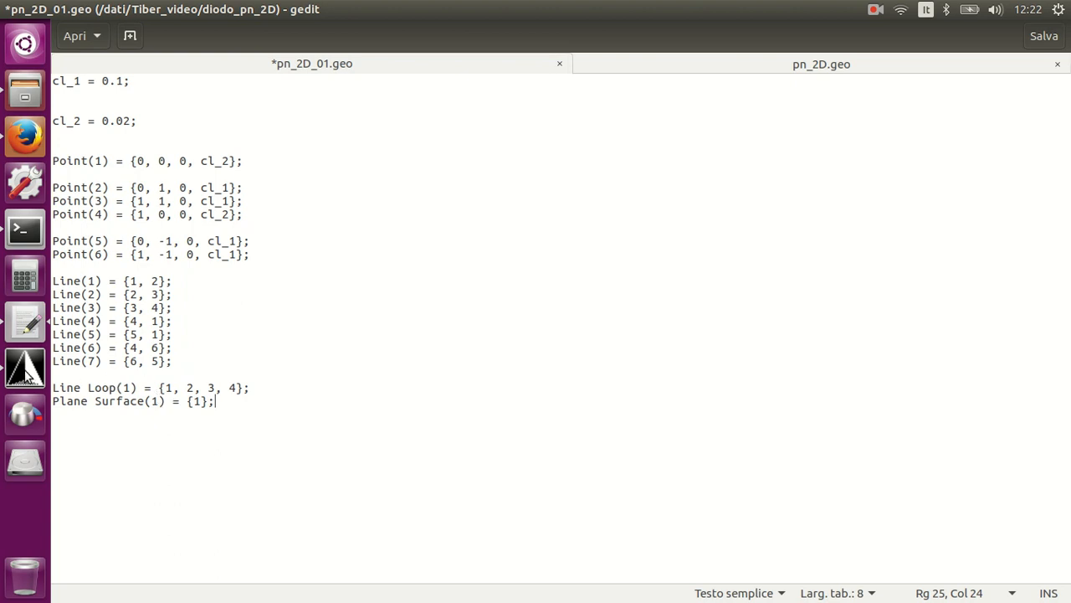
{"action": "left_click", "coordinate": [65, 9]}
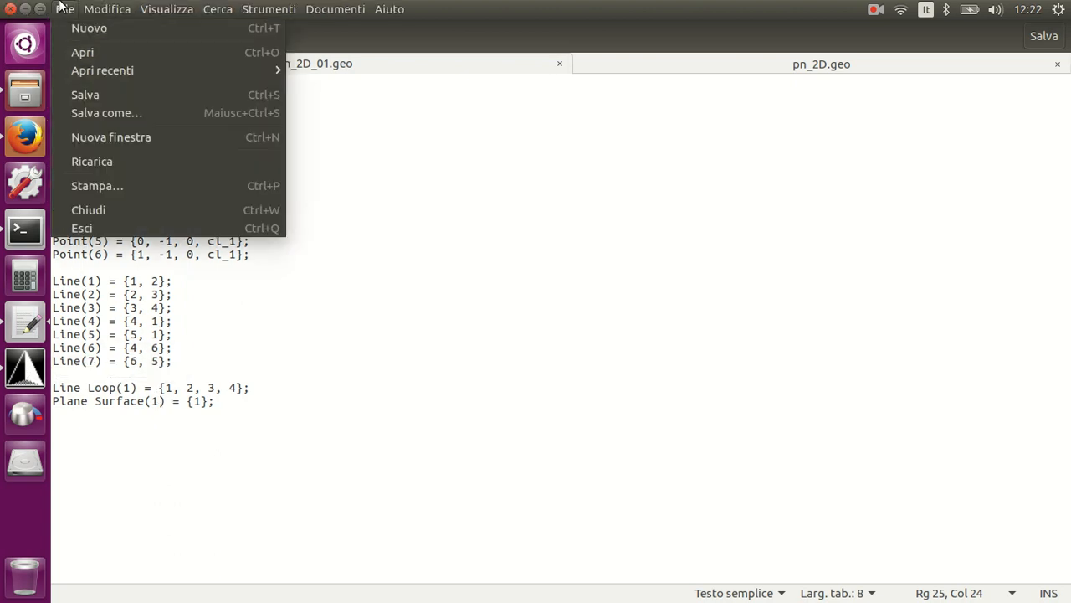
{"action": "left_click", "coordinate": [92, 93]}
- Reload the geometry in Gmsh and list its elementary entities in the Visibility window
{"action": "left_click", "coordinate": [24, 369]}
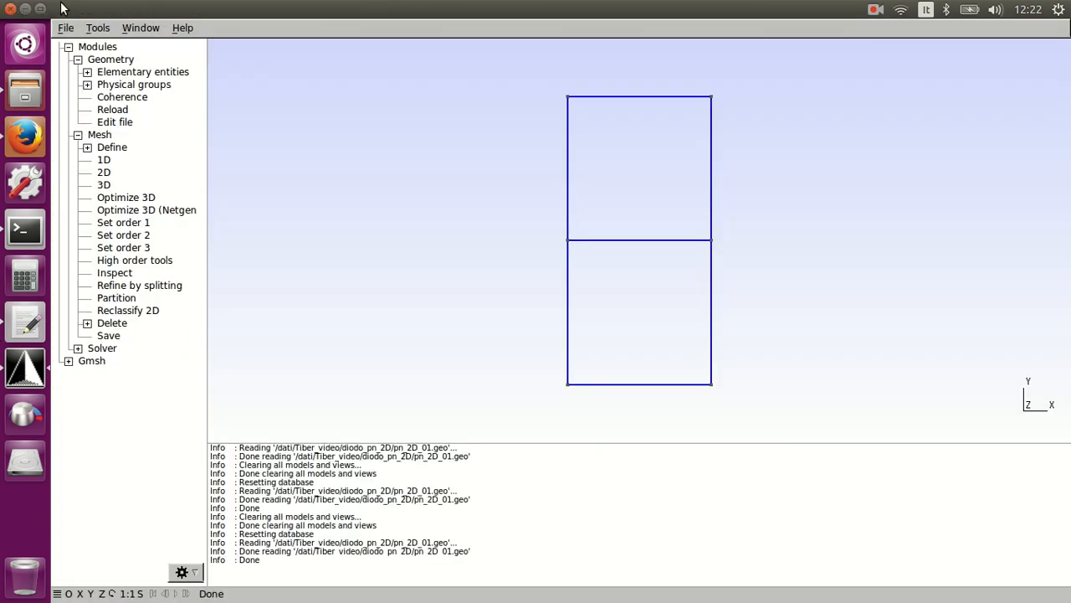
{"action": "left_click", "coordinate": [100, 110]}
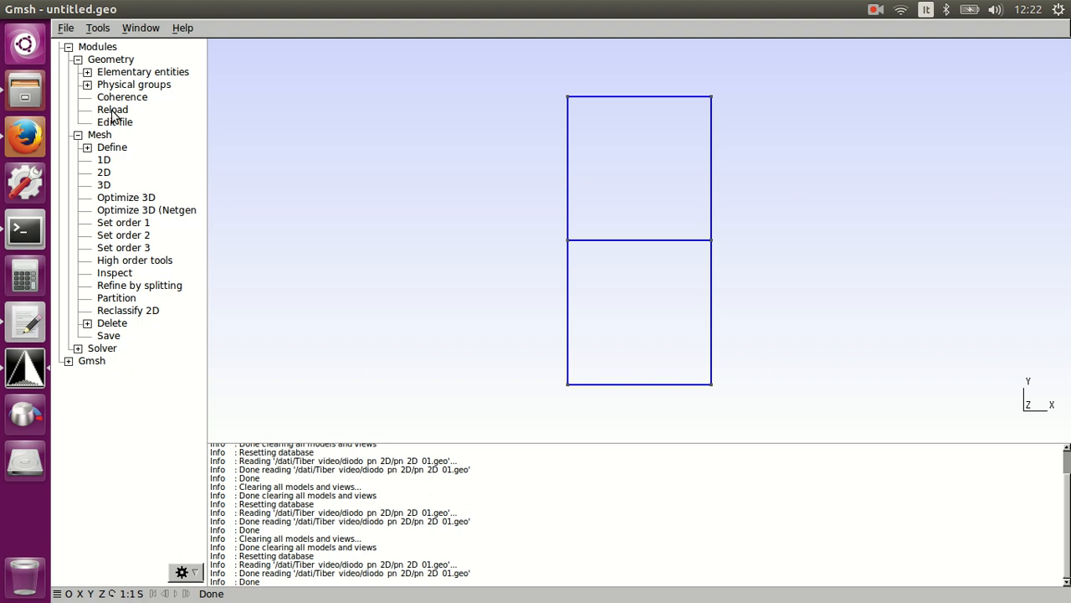
{"action": "left_click", "coordinate": [98, 28]}
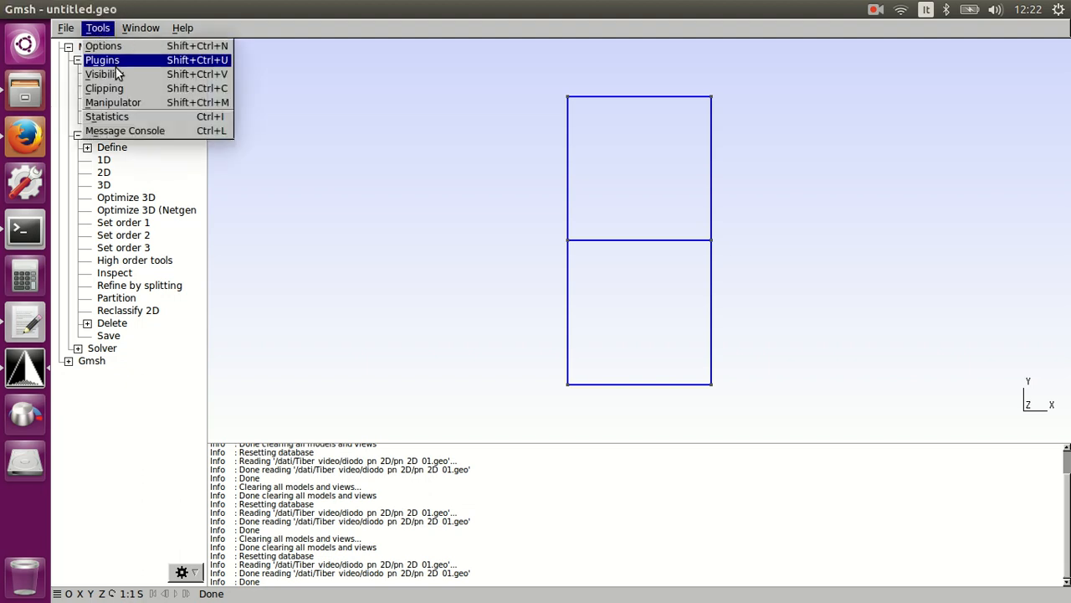
{"action": "left_click", "coordinate": [114, 74]}
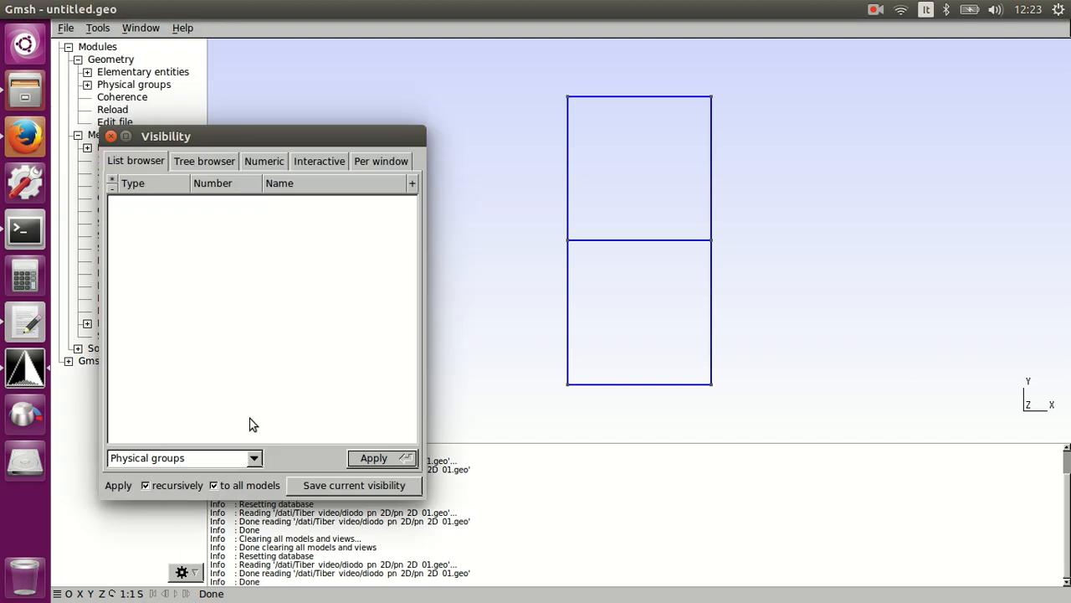
{"action": "left_click", "coordinate": [254, 460]}
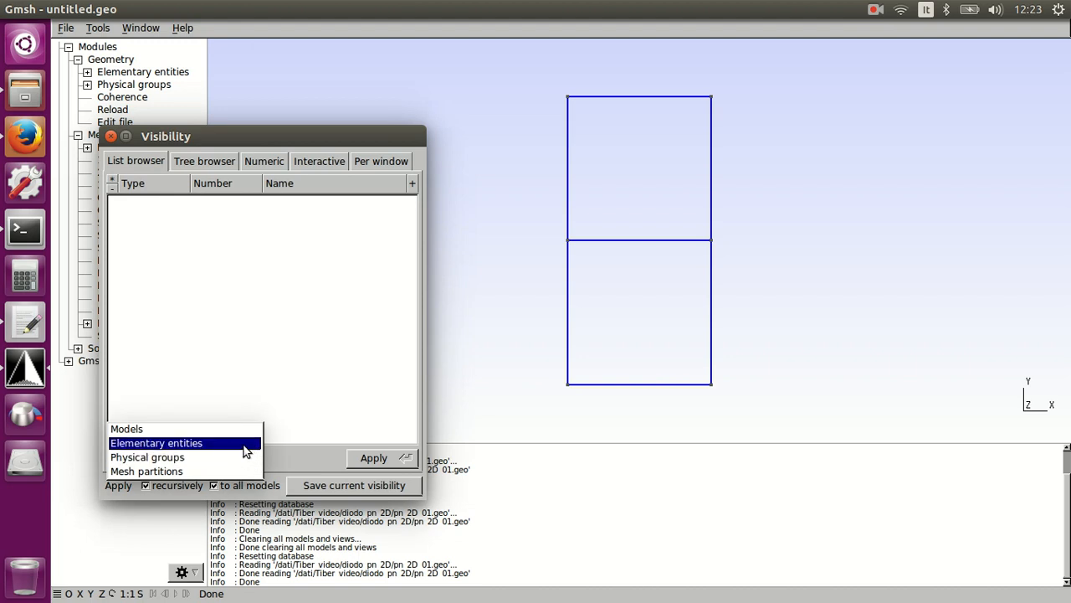
{"action": "left_click", "coordinate": [243, 450]}
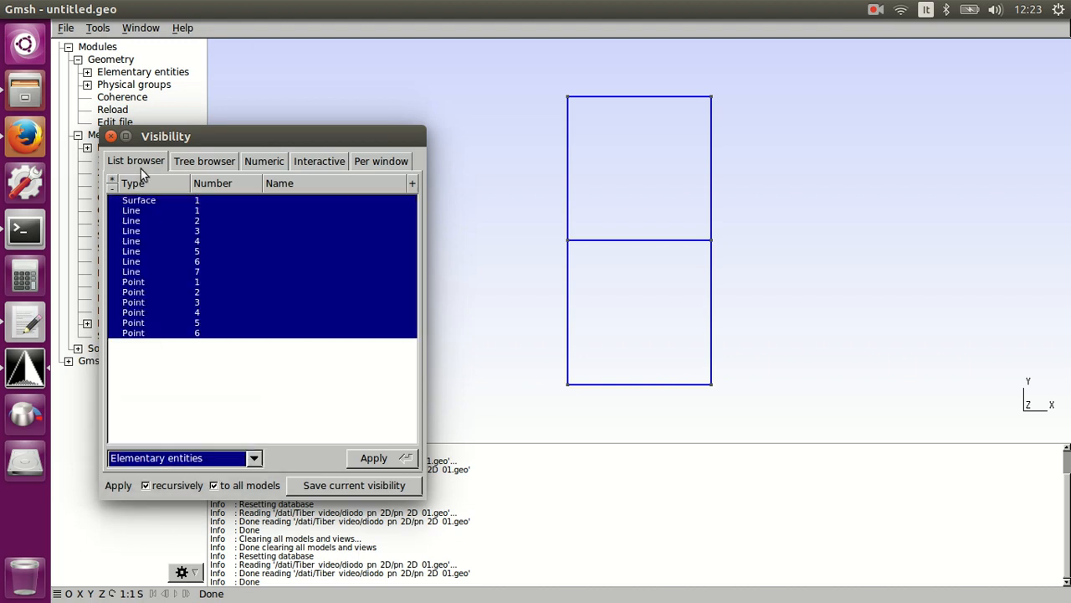
- Show only Surface 1 with its lines and points in the model view, and close the Visibility window
{"action": "left_click", "coordinate": [149, 203]}
{"action": "left_click", "coordinate": [368, 457]}
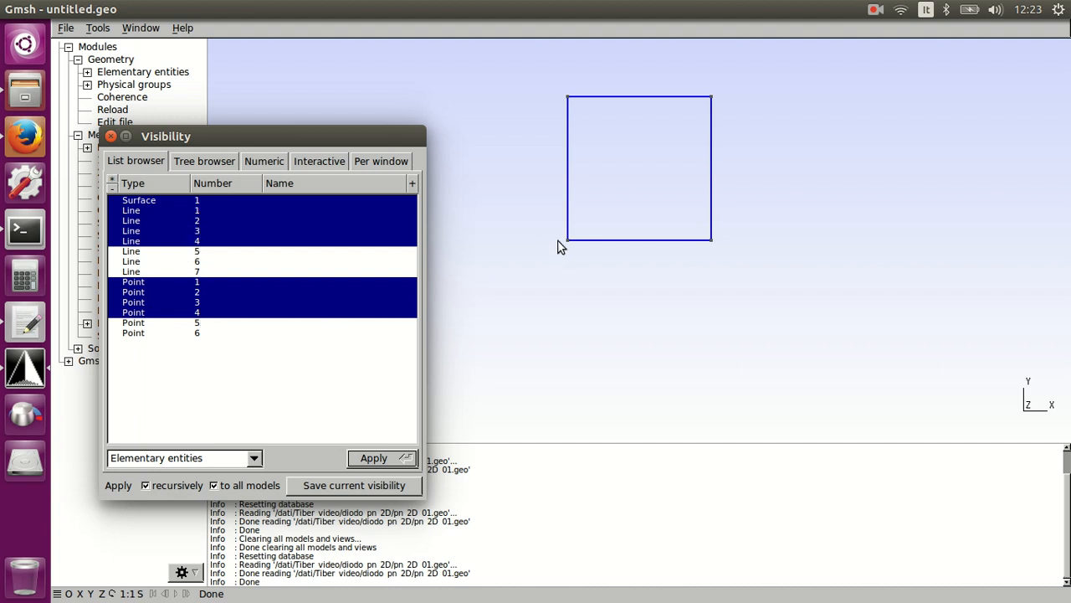
{"action": "left_click", "coordinate": [111, 137]}
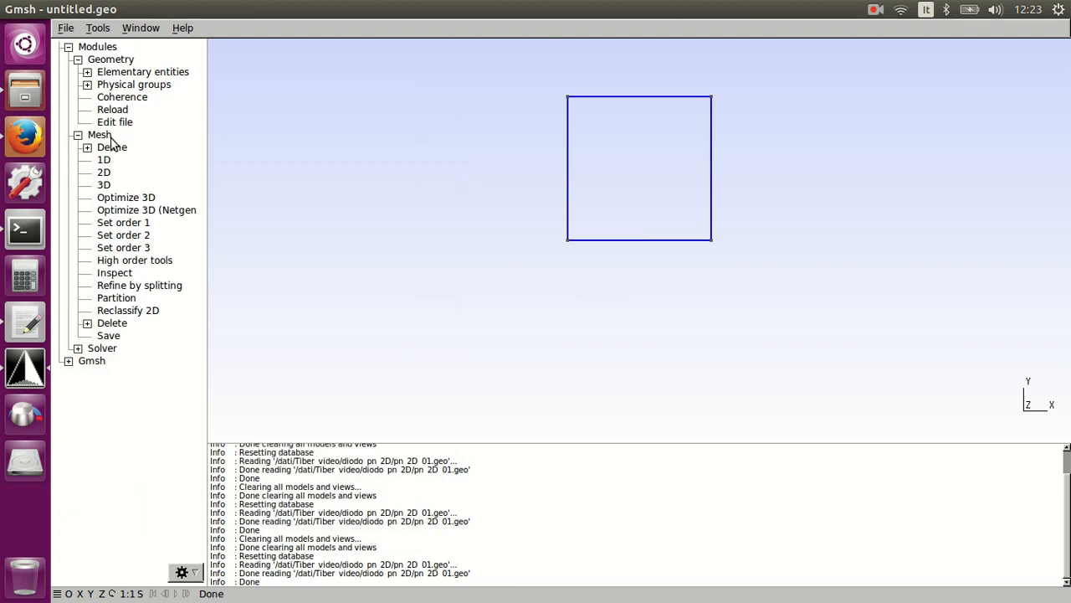
- Look over the surface definition in gedit and reload the geometry in Gmsh to display all entities again
{"action": "left_click", "coordinate": [12, 326]}
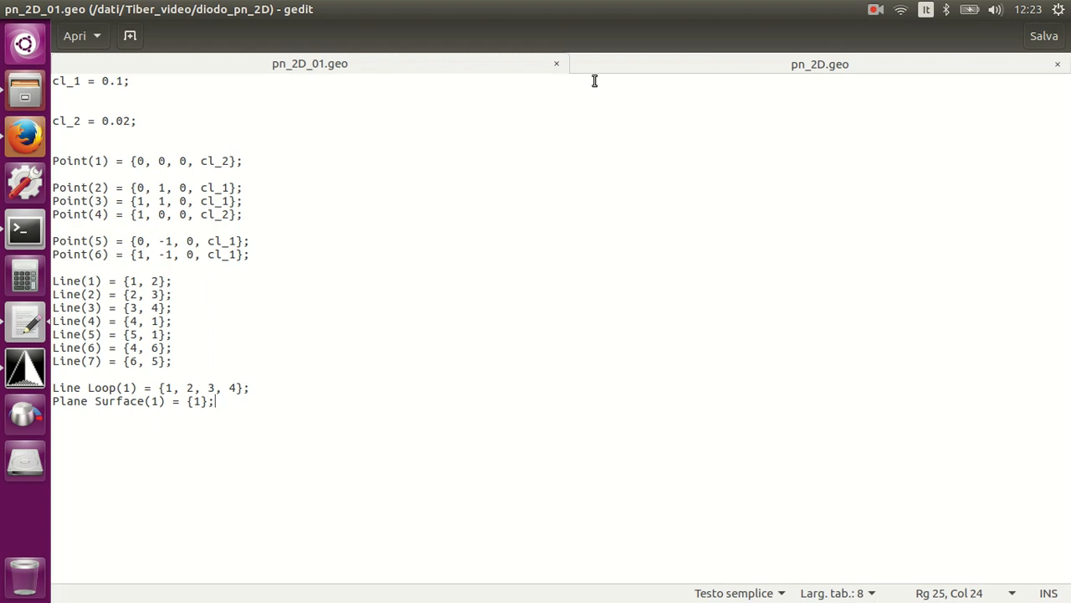
{"action": "left_click", "coordinate": [25, 368]}
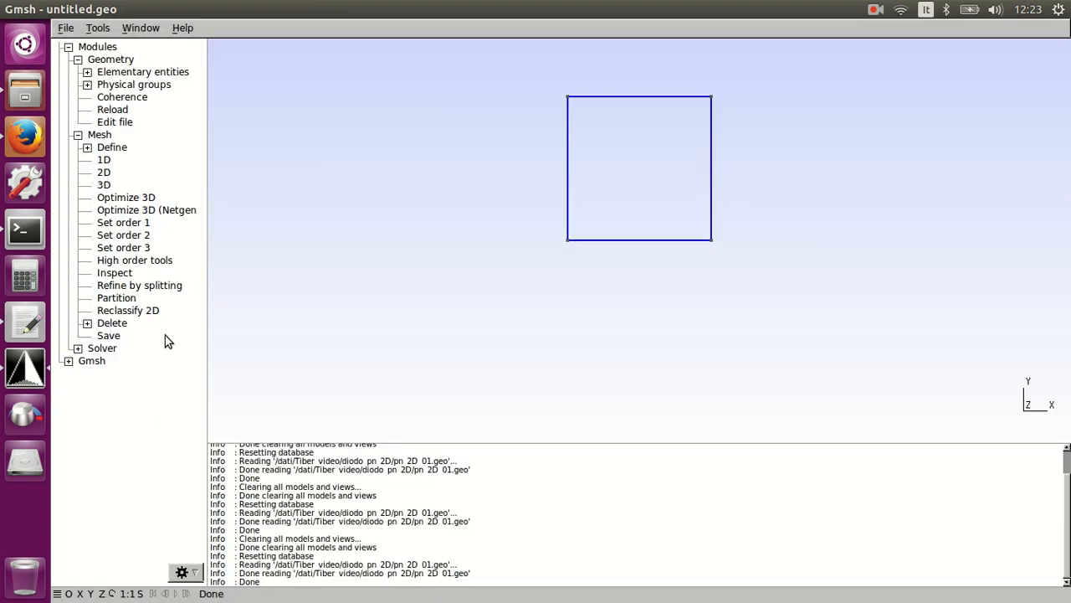
{"action": "left_click", "coordinate": [118, 112]}
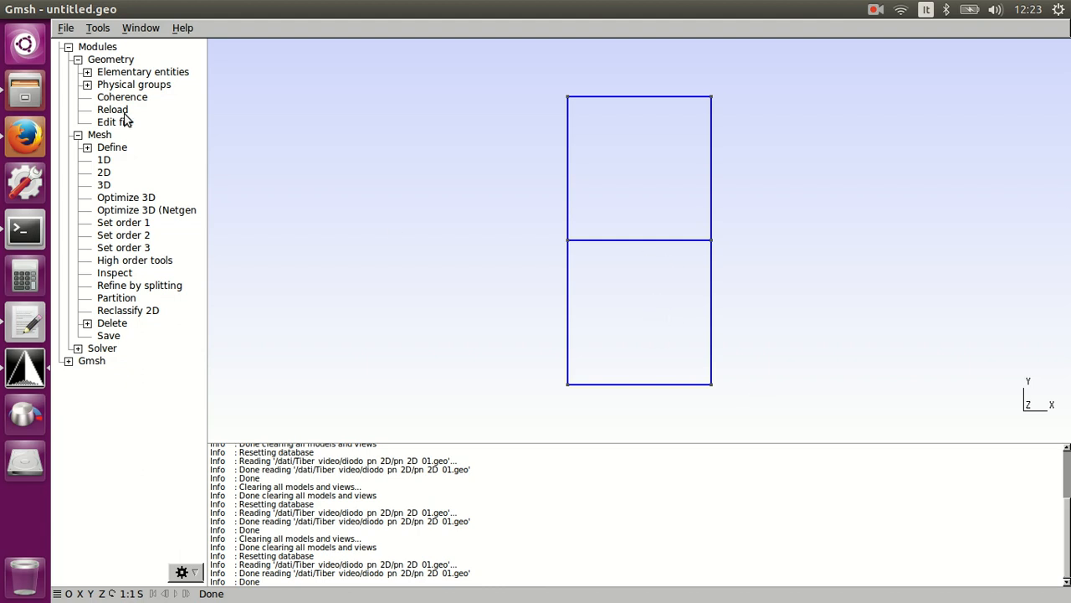
- In gedit, copy the Line Loop(2) and Plane Surface(2) definitions from pn_2D.geo
{"action": "left_click", "coordinate": [25, 323]}
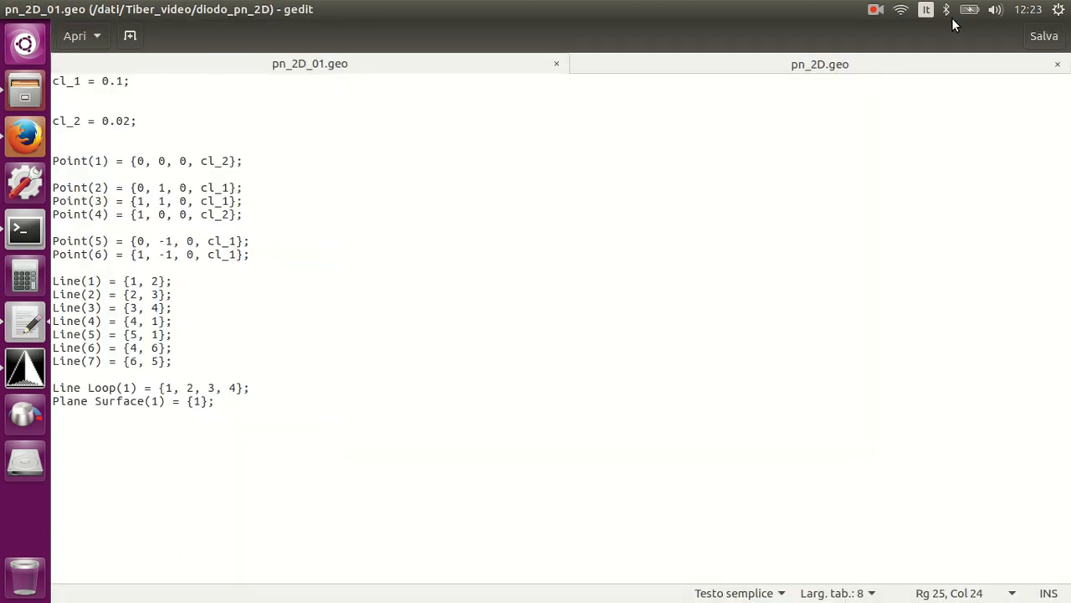
{"action": "left_click", "coordinate": [833, 68]}
{"action": "left_click", "coordinate": [328, 424]}
{"action": "left_click_drag", "start_coordinate": [228, 414], "coordinate": [51, 401]}
- Paste Line Loop(2) = {5, -4, 6, 7}; and Plane Surface(2) = {2}; below Plane Surface(1) in pn_2D_01.geo after a blank line, and save the file
{"action": "left_click", "coordinate": [304, 64]}
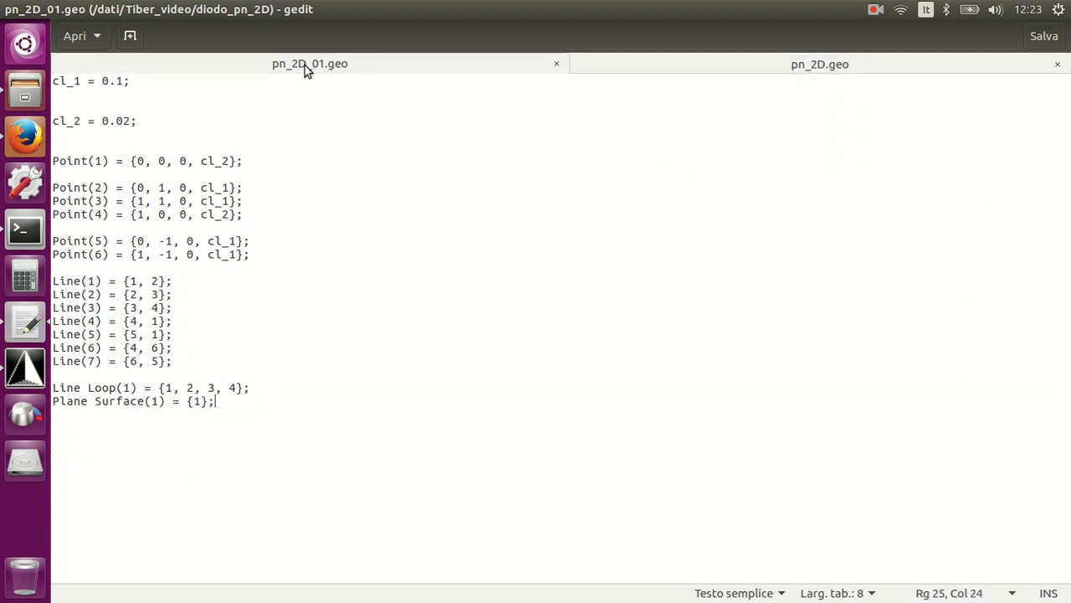
{"action": "key", "text": "Return"}
{"action": "key", "text": "Return"}
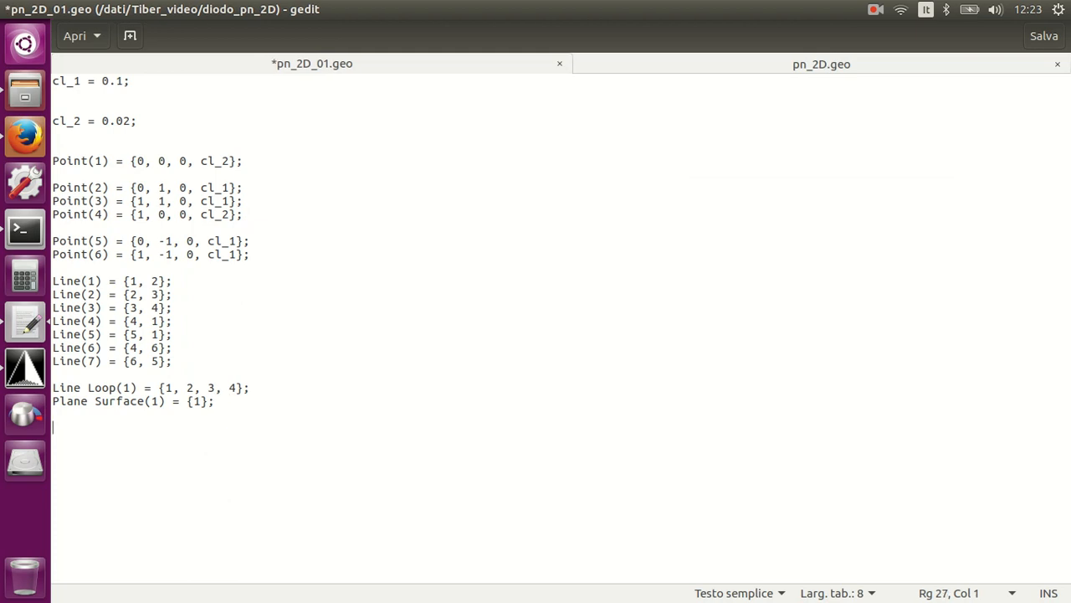
{"action": "type", "text": "Line Loop(2) = {5, -4, 6, 7}; Plane Surface(2) = {2};"}
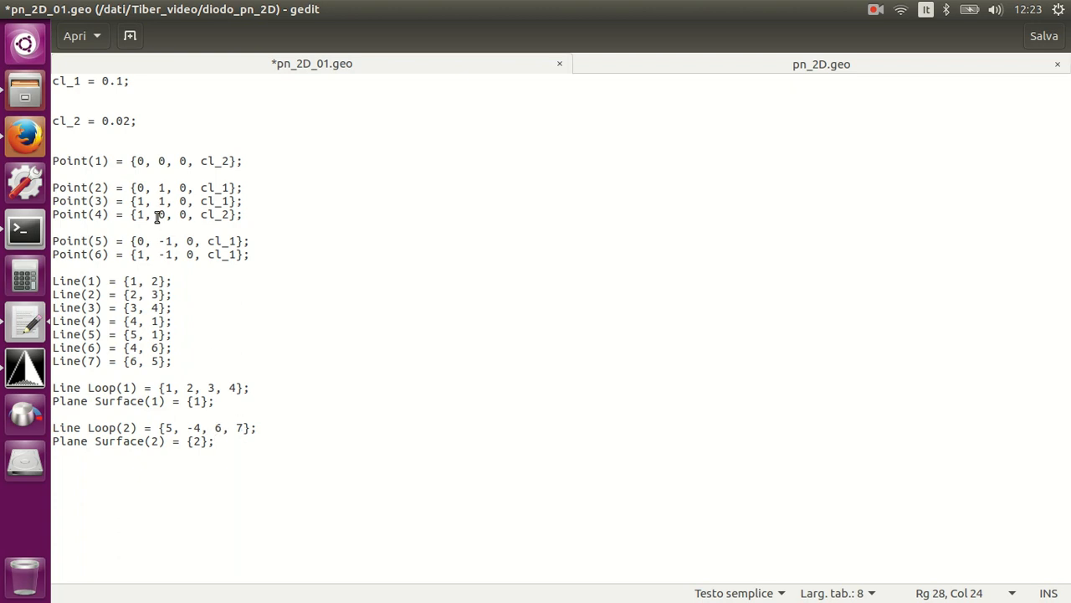
{"action": "left_click", "coordinate": [65, 10]}
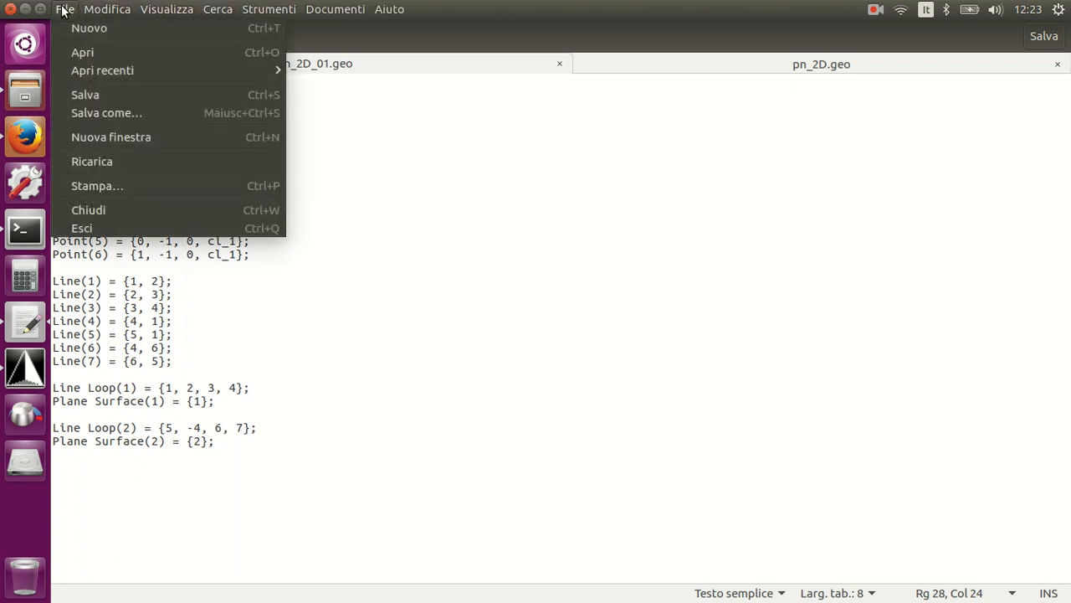
{"action": "left_click", "coordinate": [93, 98]}
- Compare the line numbers and directions around the lower square in Gmsh with the Line Loop(2) definition in gedit
{"action": "left_click", "coordinate": [31, 378]}
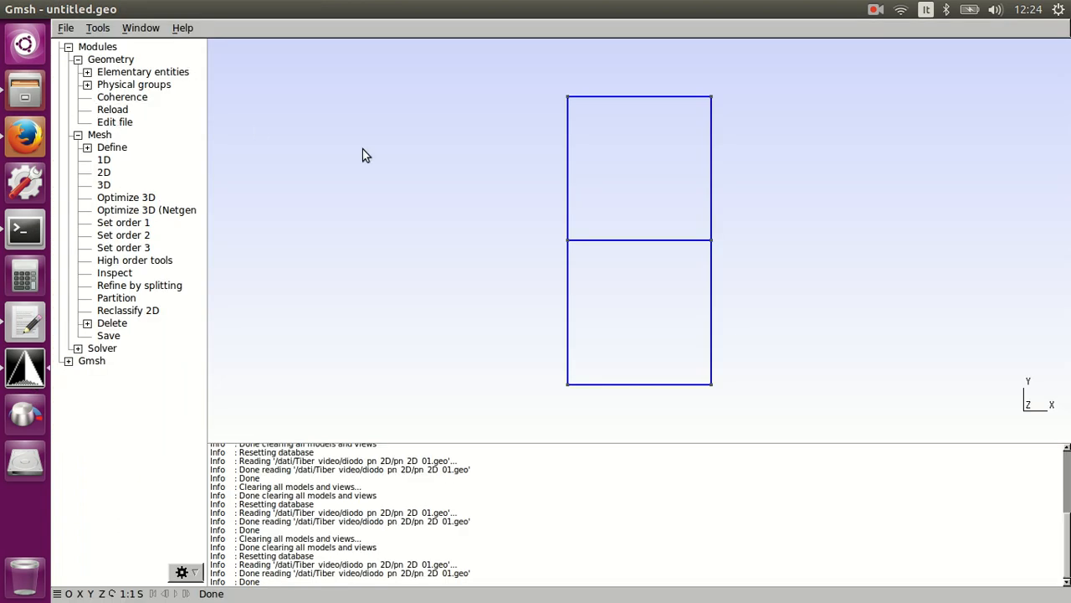
{"action": "mouse_move", "coordinate": [565, 305]}
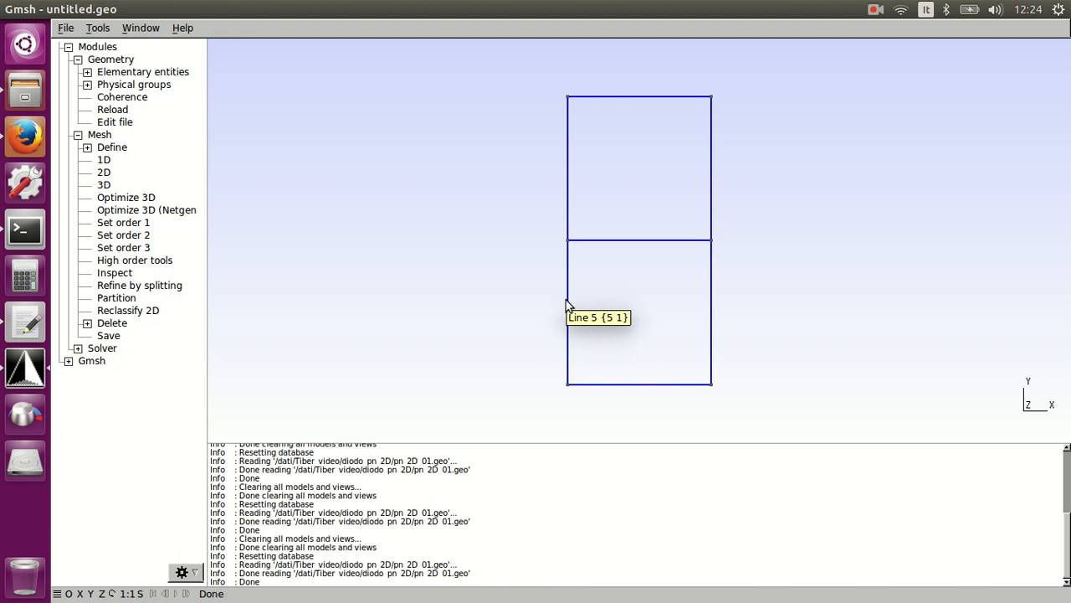
{"action": "mouse_move", "coordinate": [609, 245]}
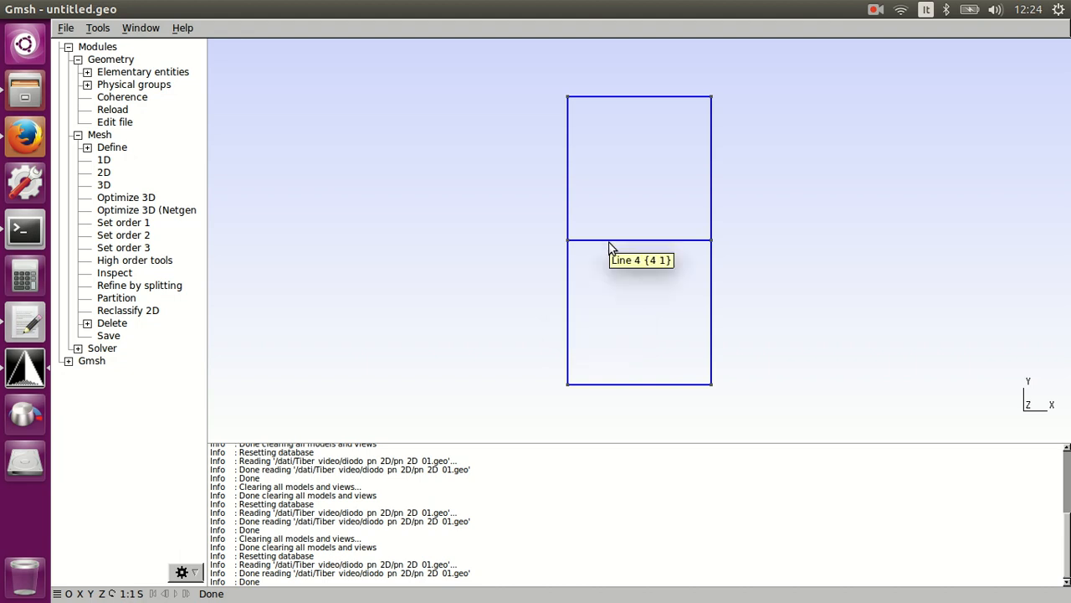
{"action": "left_click", "coordinate": [42, 323]}
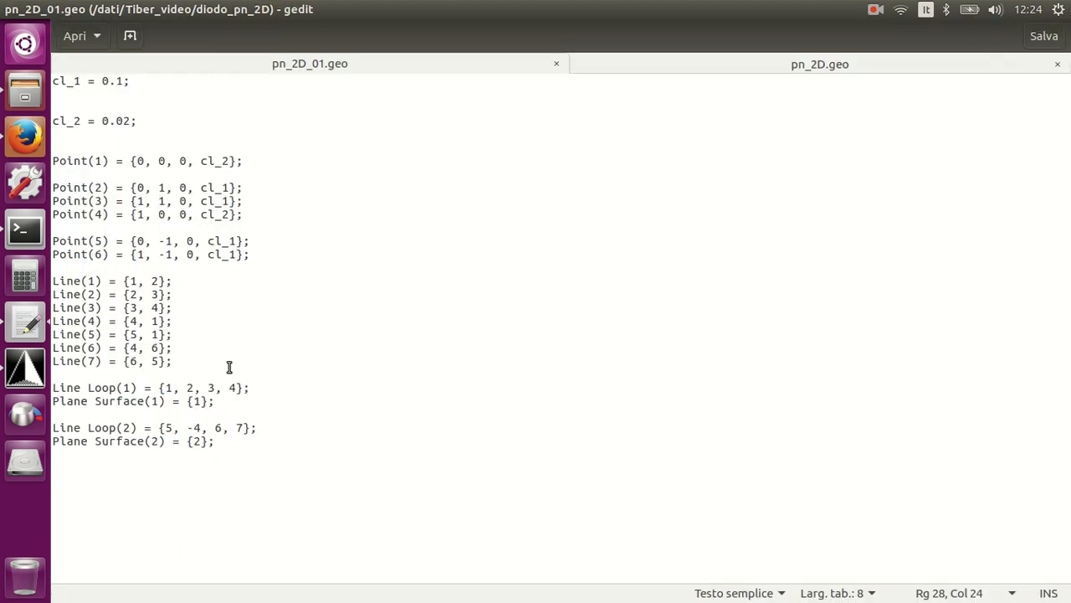
{"action": "left_click", "coordinate": [25, 367]}
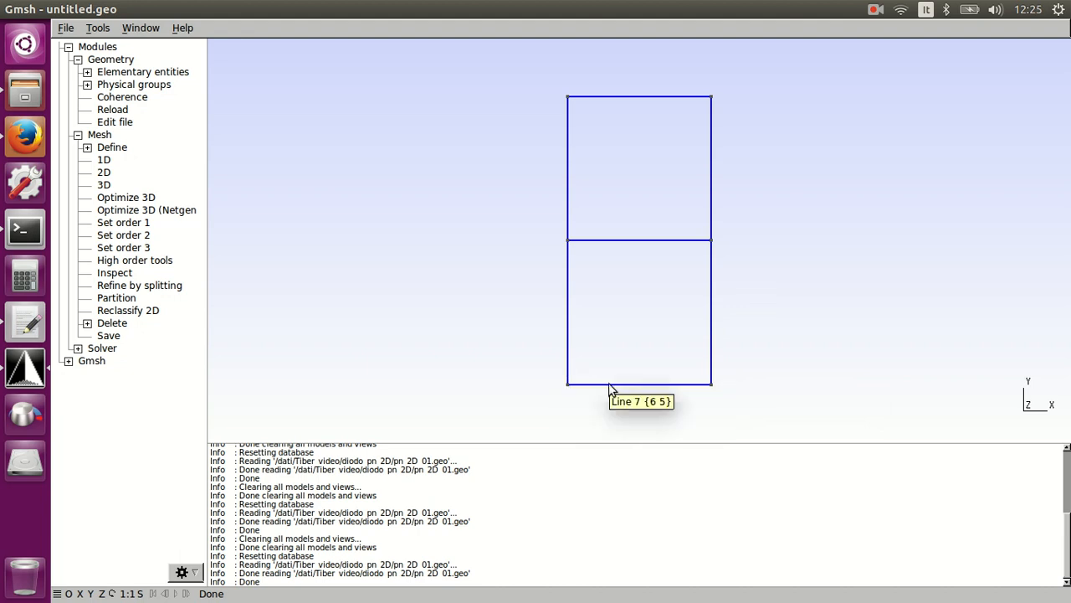
- Save pn_2D_01.geo again in gedit and reload the geometry in Gmsh
{"action": "left_click", "coordinate": [12, 327]}
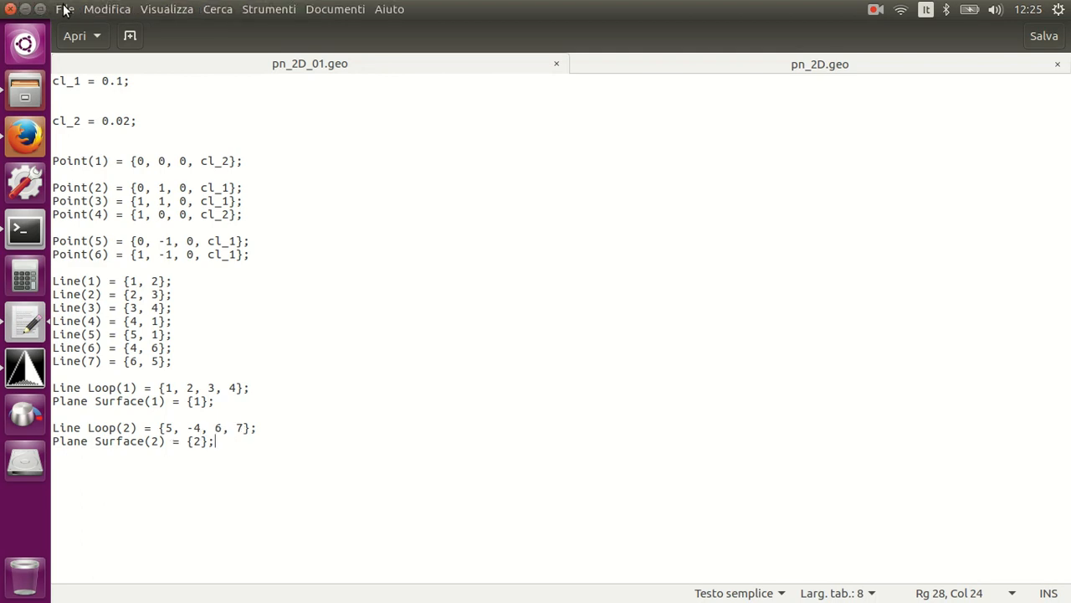
{"action": "left_click", "coordinate": [64, 9]}
{"action": "left_click", "coordinate": [83, 91]}
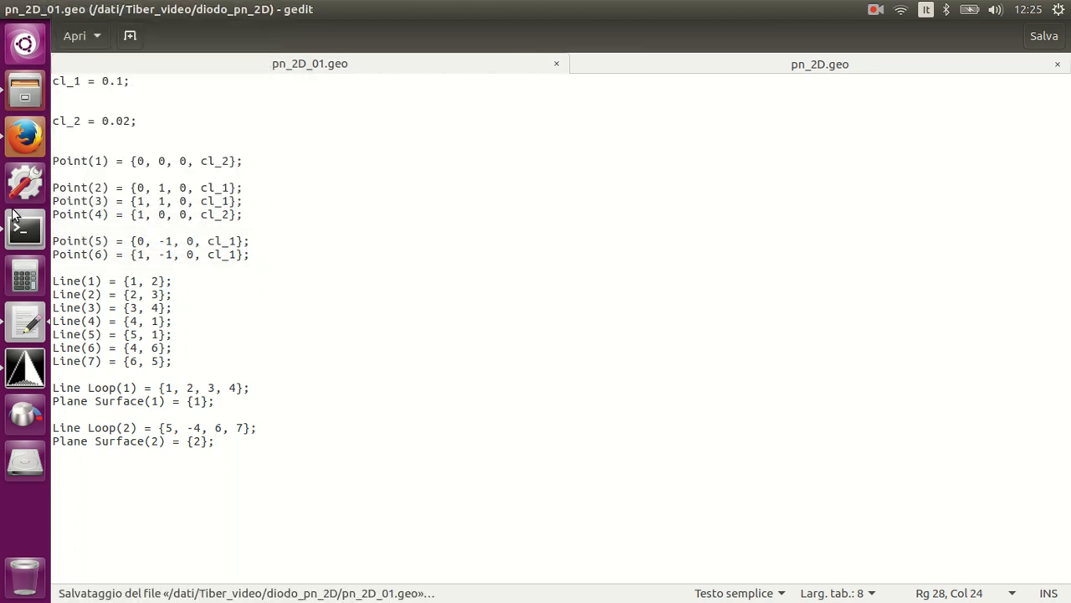
{"action": "left_click", "coordinate": [26, 358]}
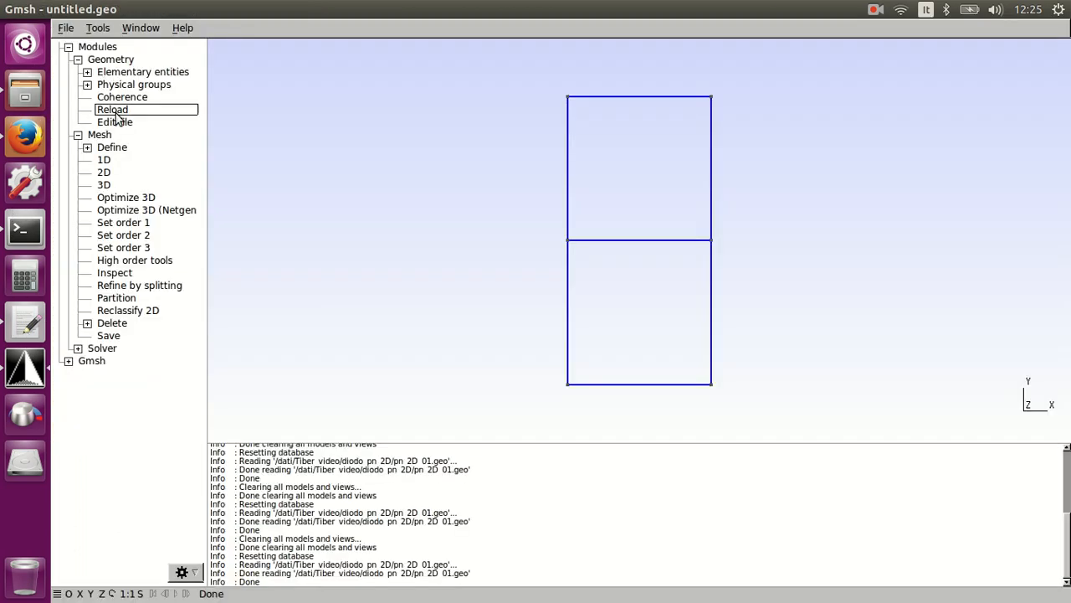
- Show only Surface 1 and then only Surface 2 through the Visibility list, and close the Visibility window
{"action": "left_click", "coordinate": [97, 28]}
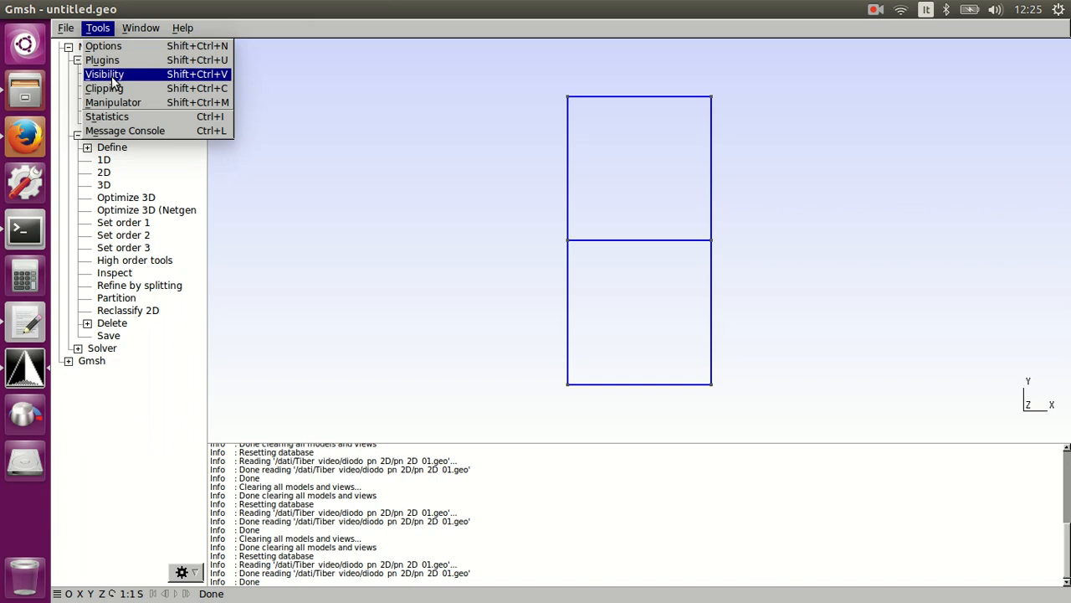
{"action": "left_click", "coordinate": [111, 76]}
{"action": "left_click", "coordinate": [161, 225]}
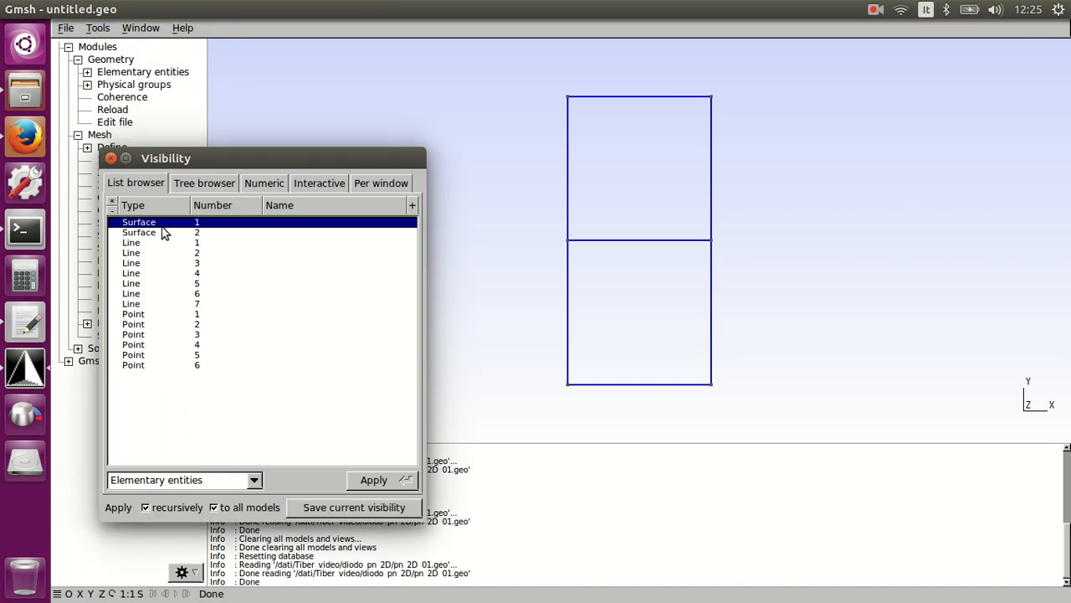
{"action": "left_click", "coordinate": [367, 480]}
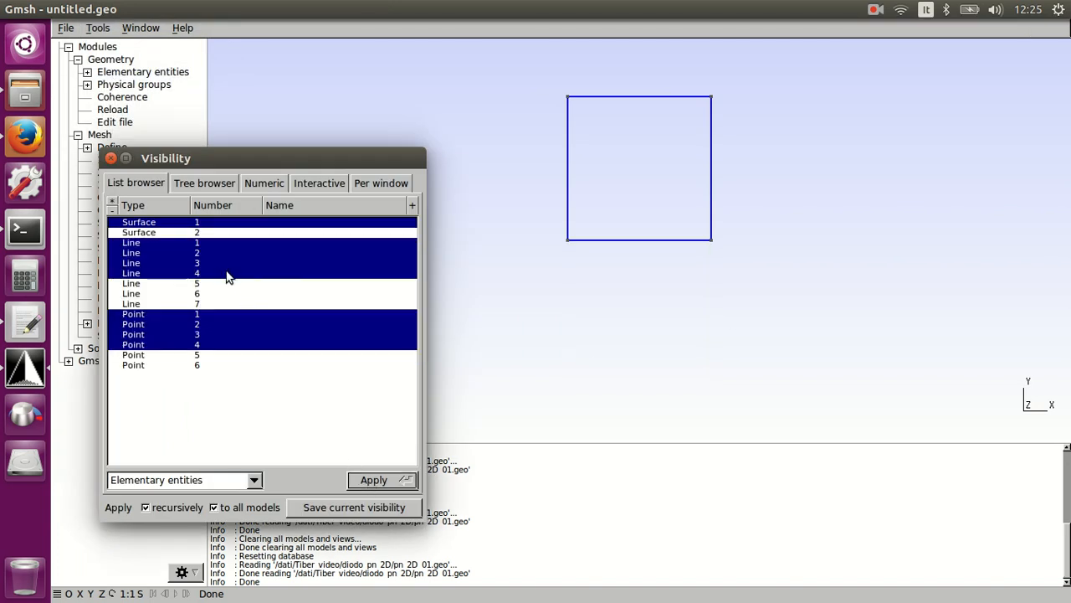
{"action": "left_click", "coordinate": [167, 232]}
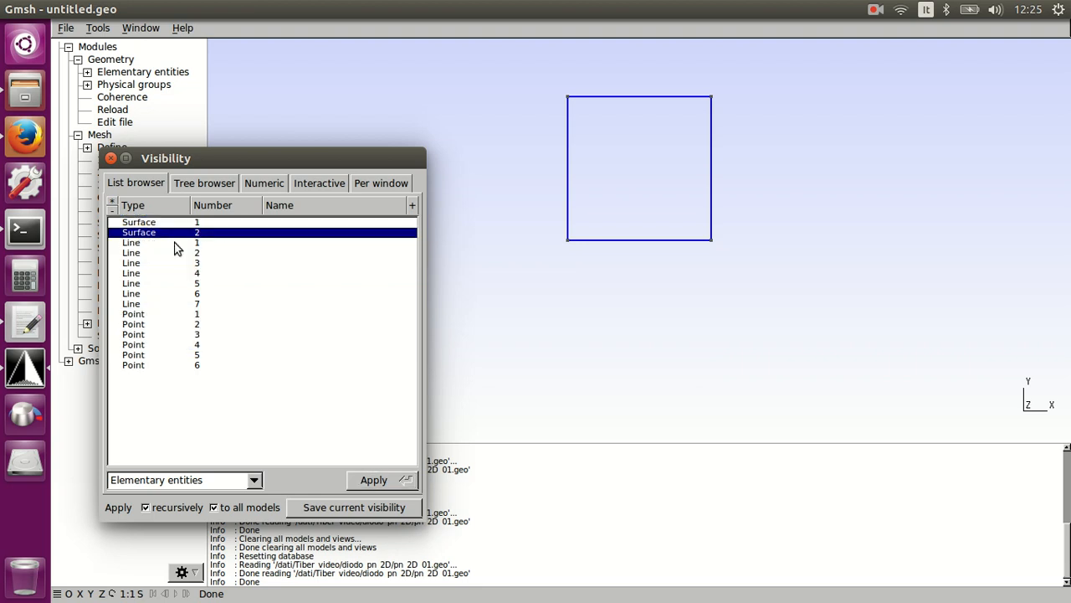
{"action": "left_click", "coordinate": [390, 481]}
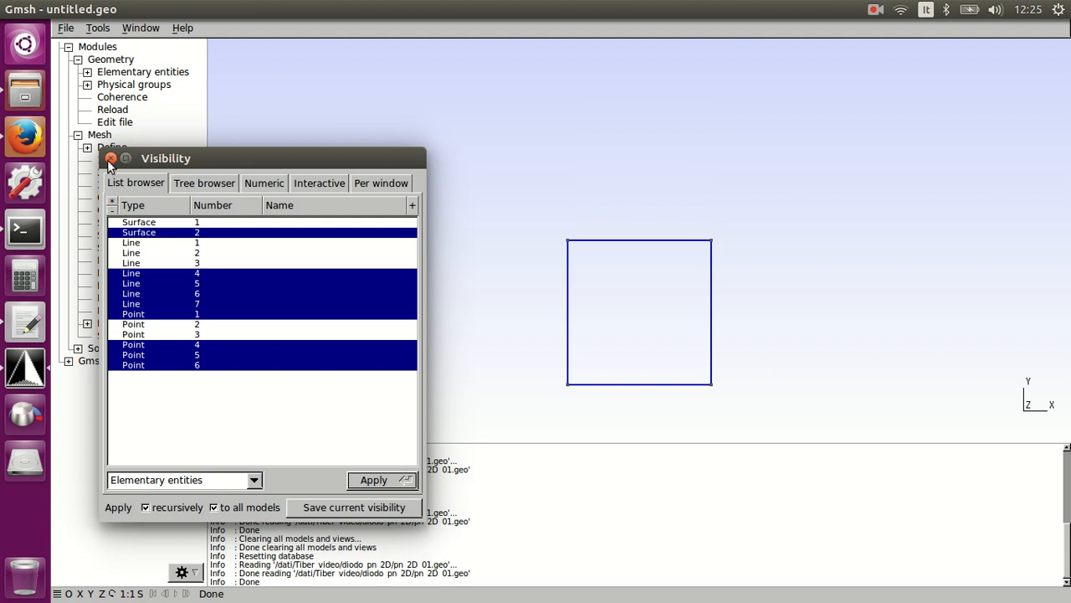
{"action": "left_click", "coordinate": [108, 159]}
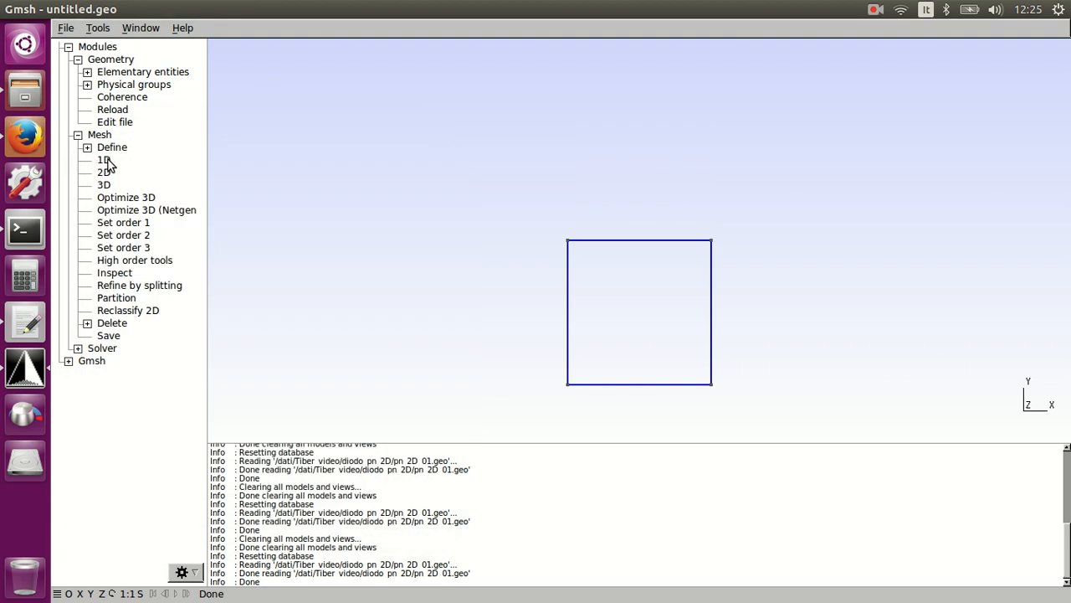
- In gedit, copy the n_type and p_type Physical Surface and anode and cathode Physical Line definitions from pn_2D.geo to the end of pn_2D_01.geo after a blank line
{"action": "left_click", "coordinate": [27, 322]}
{"action": "key", "text": "Return"}
{"action": "key", "text": "Return"}
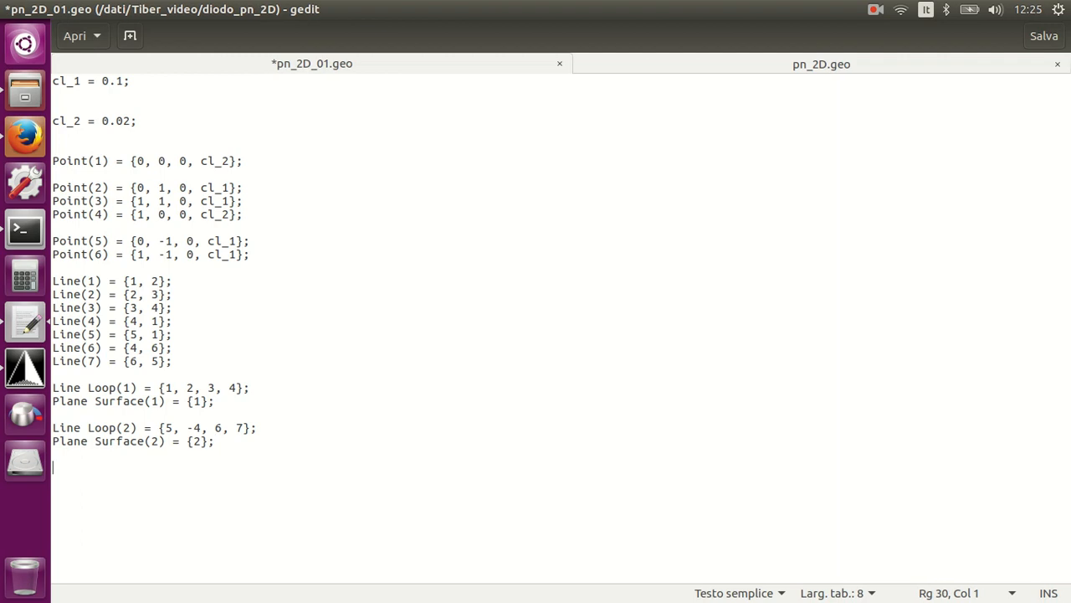
{"action": "left_click", "coordinate": [856, 65]}
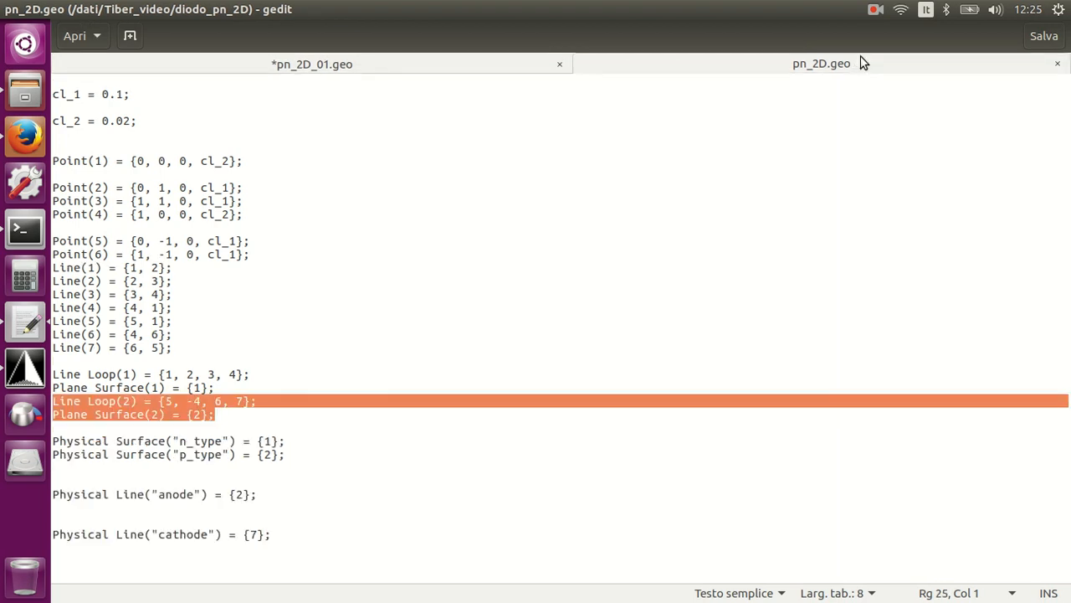
{"action": "left_click", "coordinate": [528, 174]}
{"action": "left_click_drag", "start_coordinate": [287, 542], "coordinate": [53, 435]}
{"action": "key", "text": "ctrl+c"}
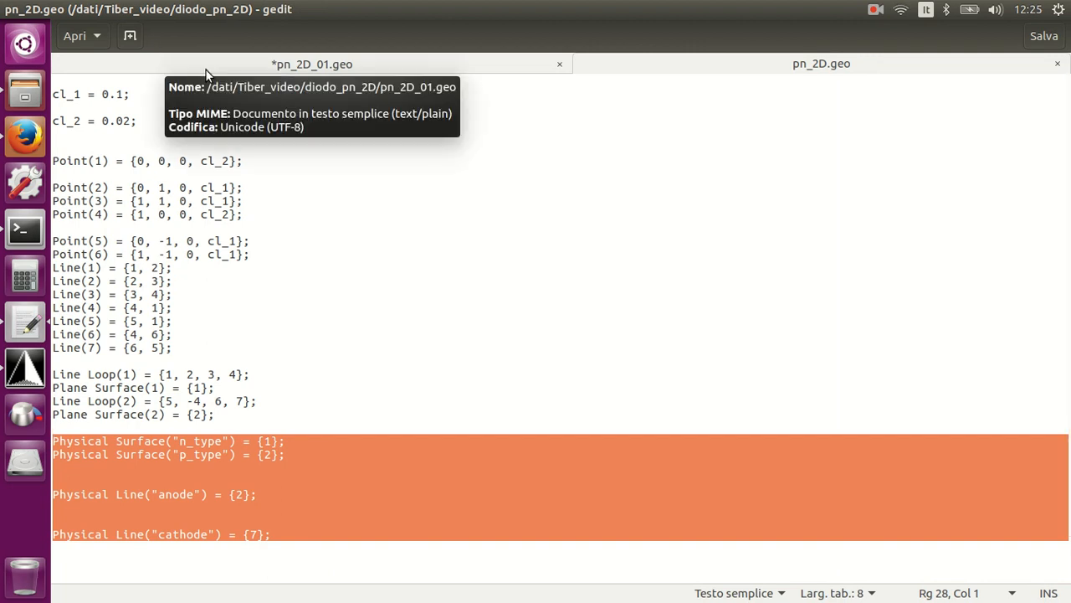
{"action": "key", "text": "Delete"}
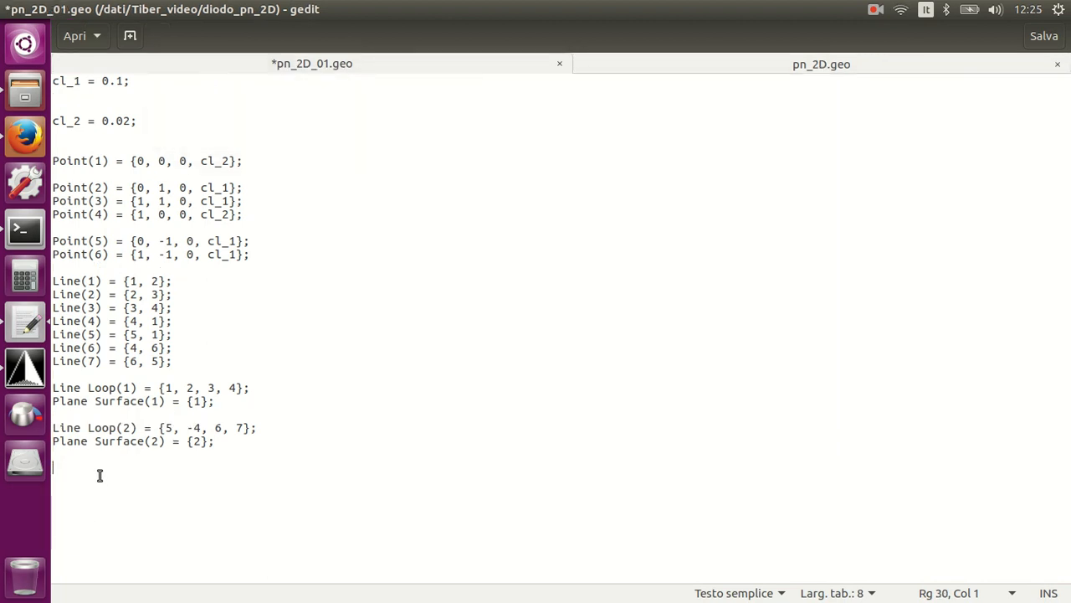
{"action": "key", "text": "ctrl+v"}
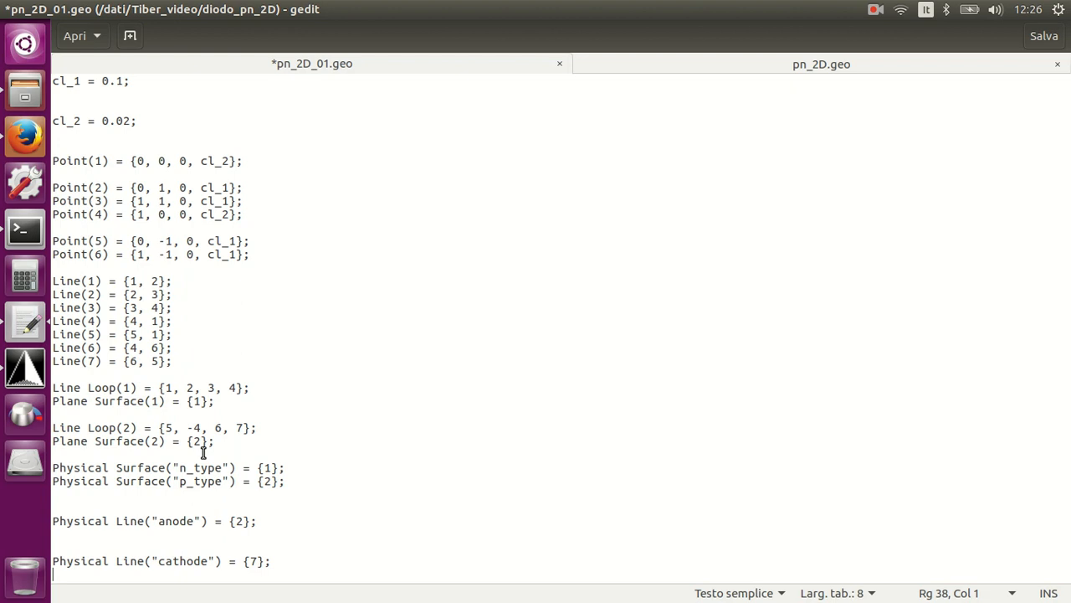
- Save pn_2D_01.geo with the physical group definitions and reload the geometry in Gmsh
{"action": "left_click", "coordinate": [65, 10]}
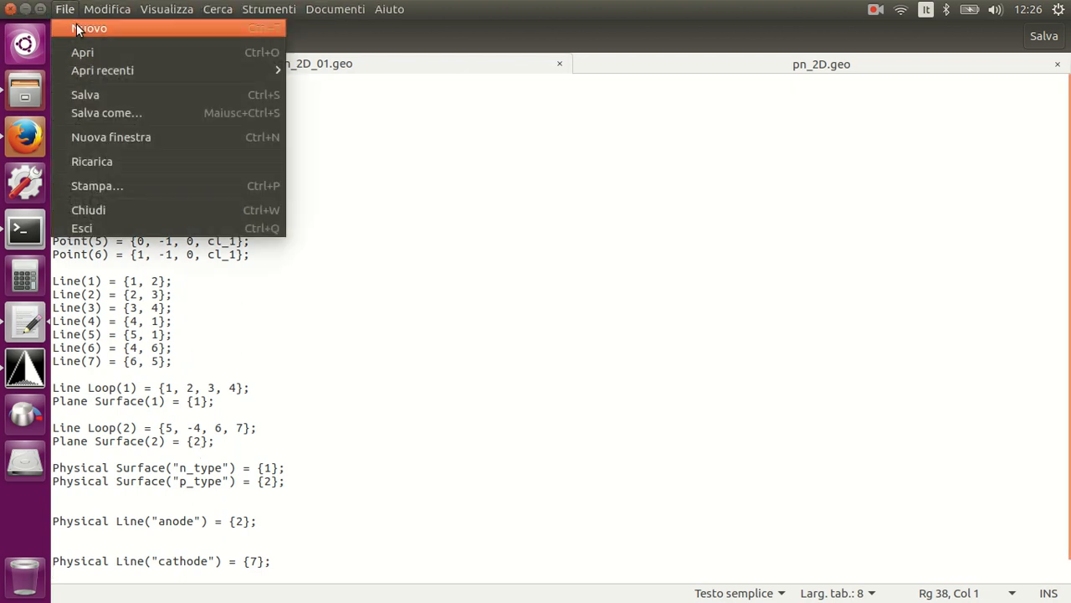
{"action": "left_click", "coordinate": [92, 96]}
{"action": "left_click", "coordinate": [41, 375]}
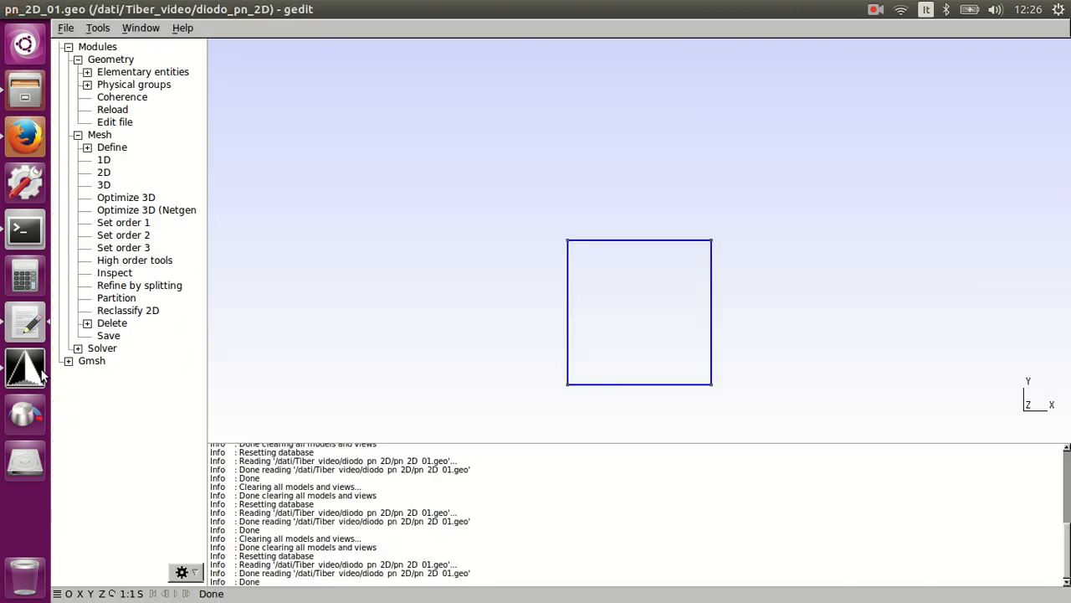
{"action": "left_click", "coordinate": [115, 113]}
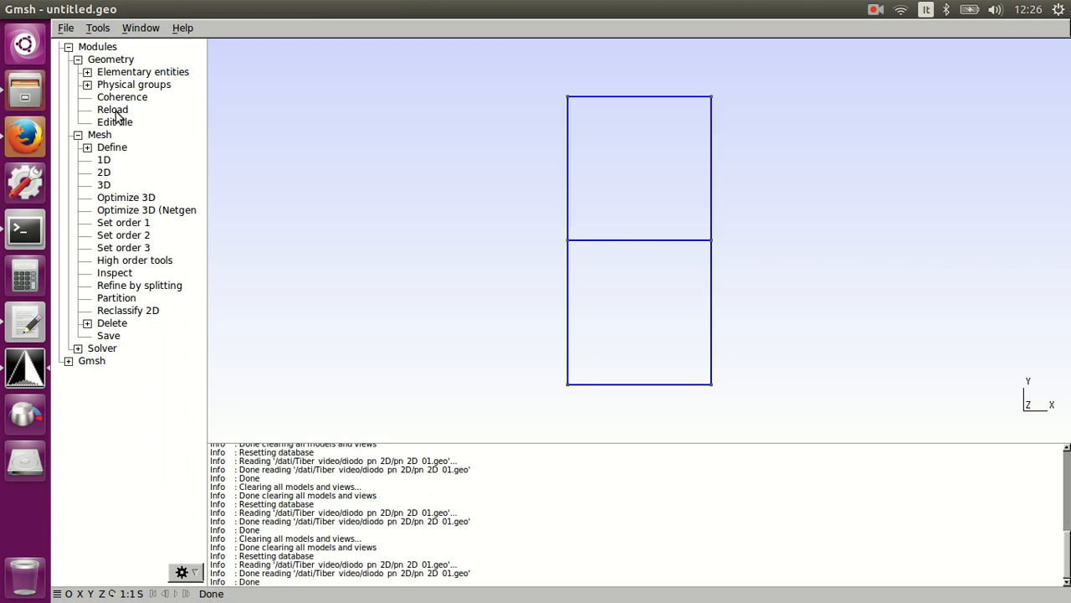
- List the physical groups in the Visibility window and show only the n_type surface, then only the p_type surface
{"action": "left_click", "coordinate": [98, 28]}
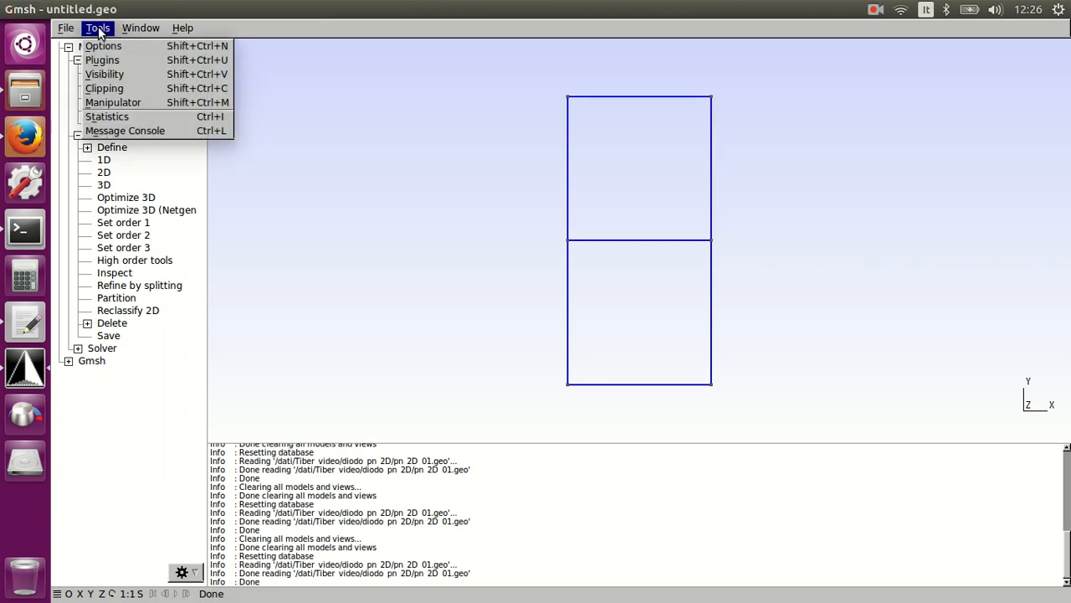
{"action": "left_click", "coordinate": [132, 77]}
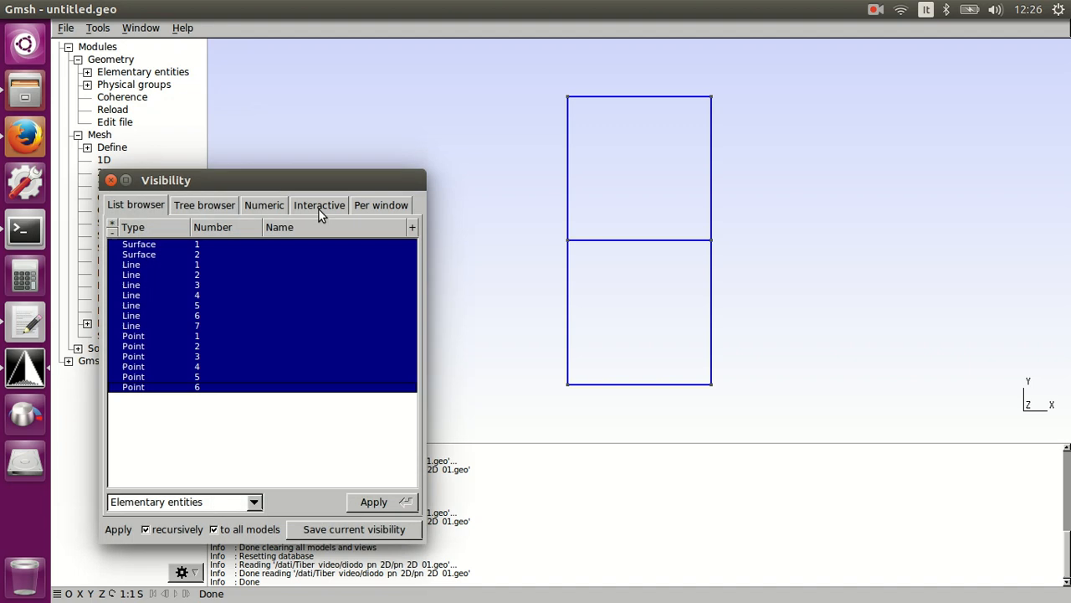
{"action": "left_click", "coordinate": [253, 503]}
{"action": "left_click", "coordinate": [249, 519]}
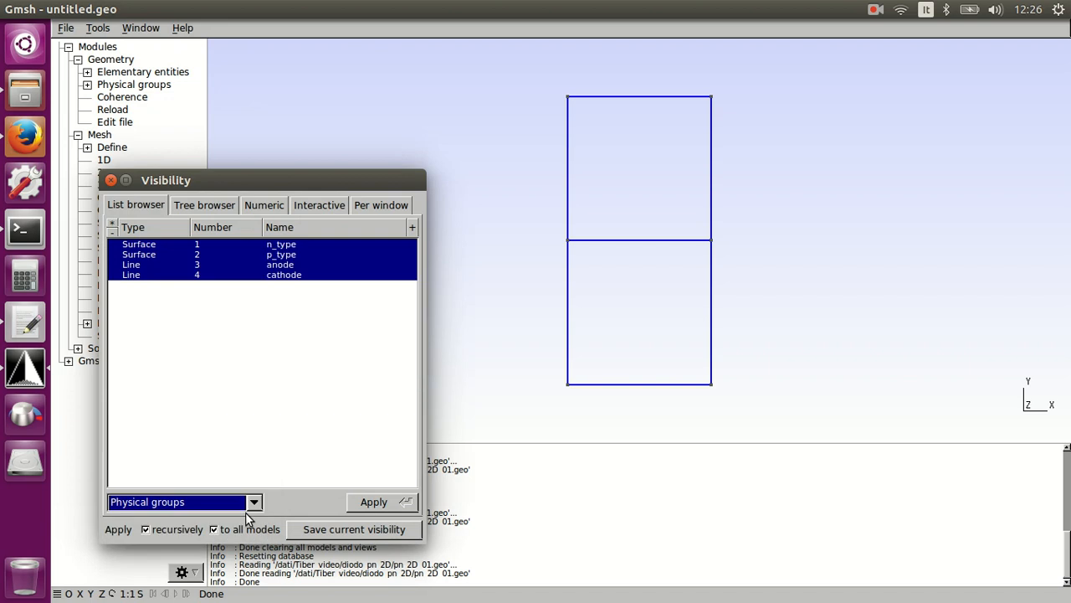
{"action": "left_click", "coordinate": [274, 246]}
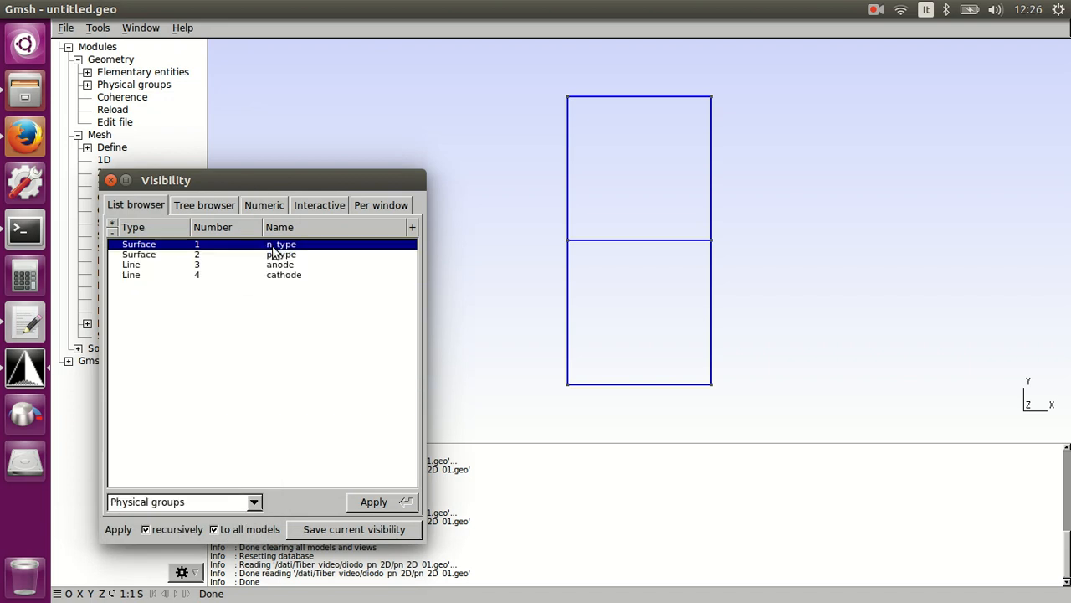
{"action": "left_click", "coordinate": [393, 505]}
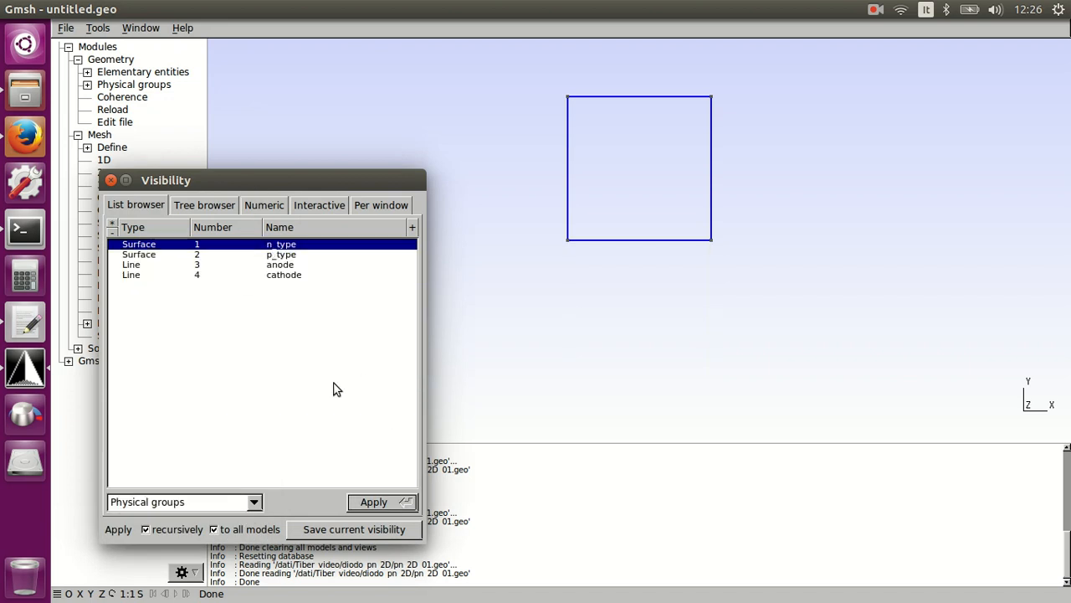
{"action": "left_click", "coordinate": [271, 255]}
{"action": "left_click", "coordinate": [407, 501]}
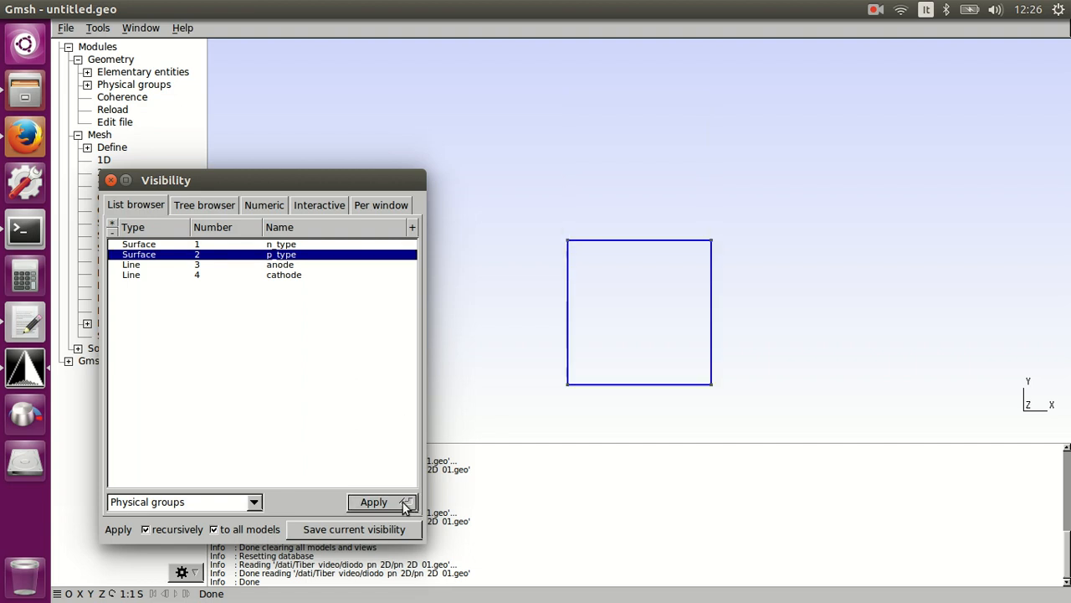
- Show only the anode physical line and then only the cathode physical line
{"action": "left_click", "coordinate": [291, 266]}
{"action": "left_click", "coordinate": [394, 503]}
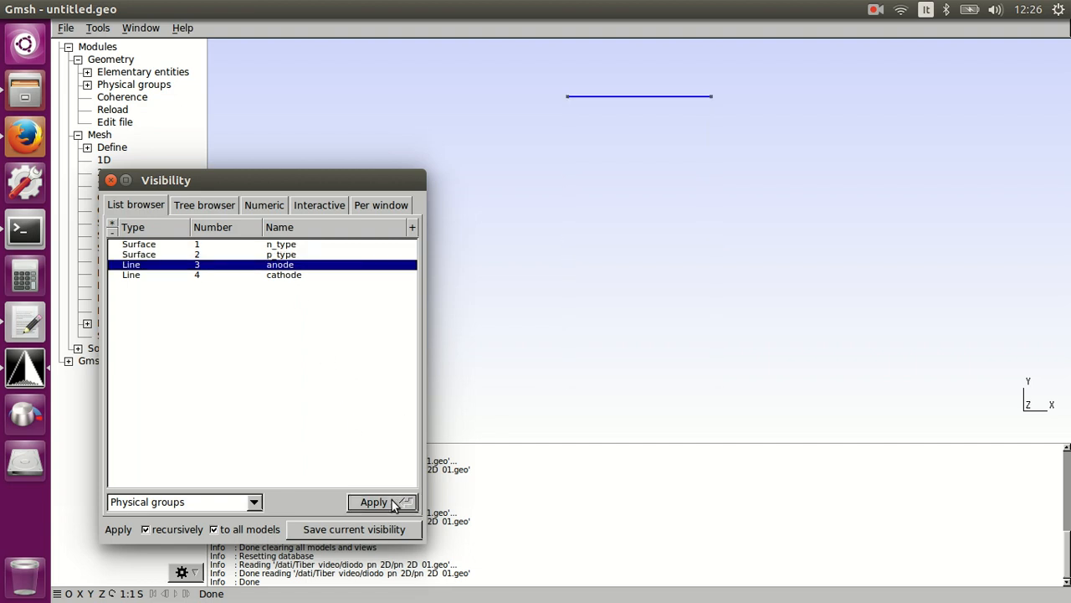
{"action": "left_click", "coordinate": [292, 276]}
{"action": "left_click", "coordinate": [406, 502]}
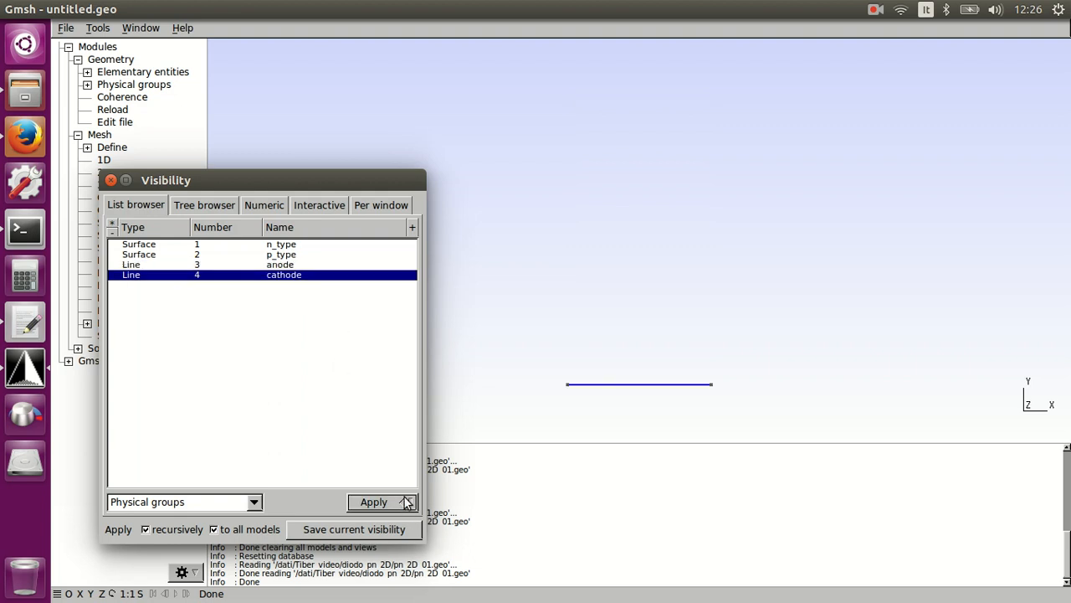
- Compare the cathode and anode Physical Line definitions in gedit with the lines in Gmsh, showing only the anode line there
{"action": "left_click", "coordinate": [25, 370]}
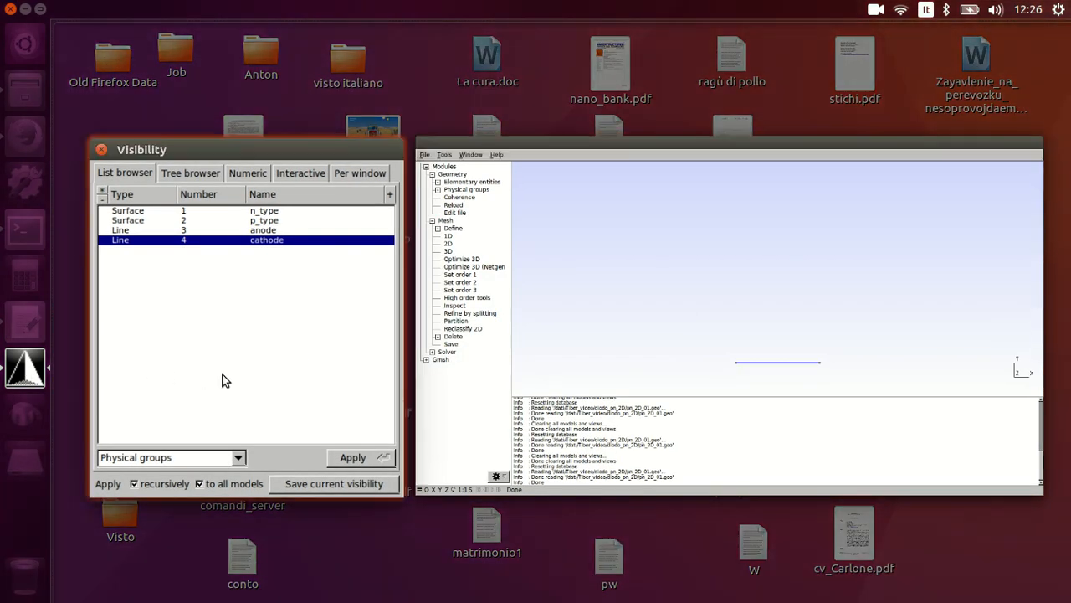
{"action": "left_click", "coordinate": [222, 381]}
{"action": "left_click", "coordinate": [26, 322]}
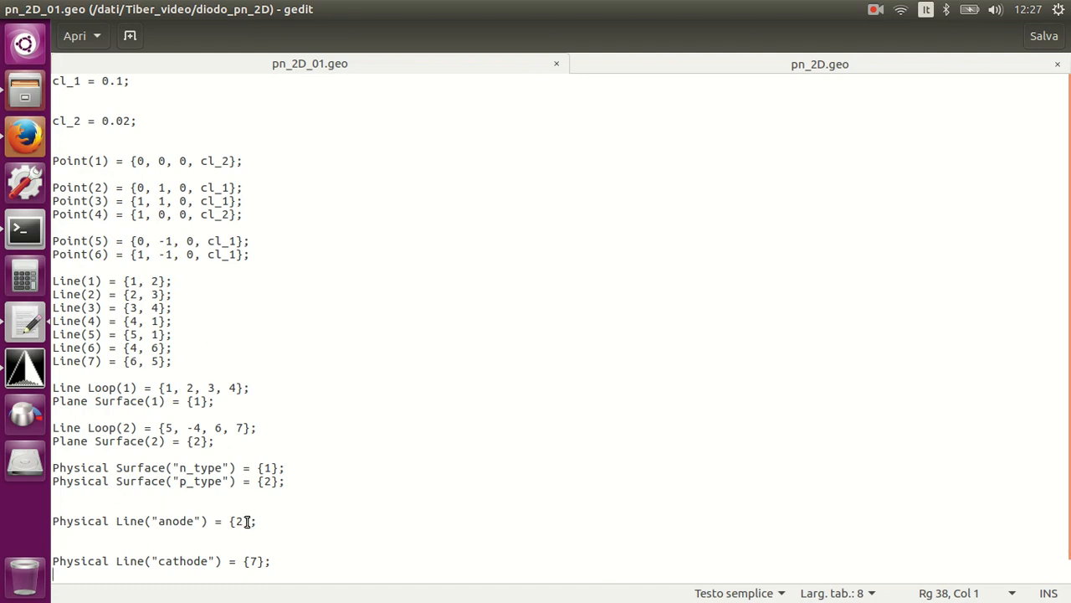
{"action": "left_click", "coordinate": [27, 370]}
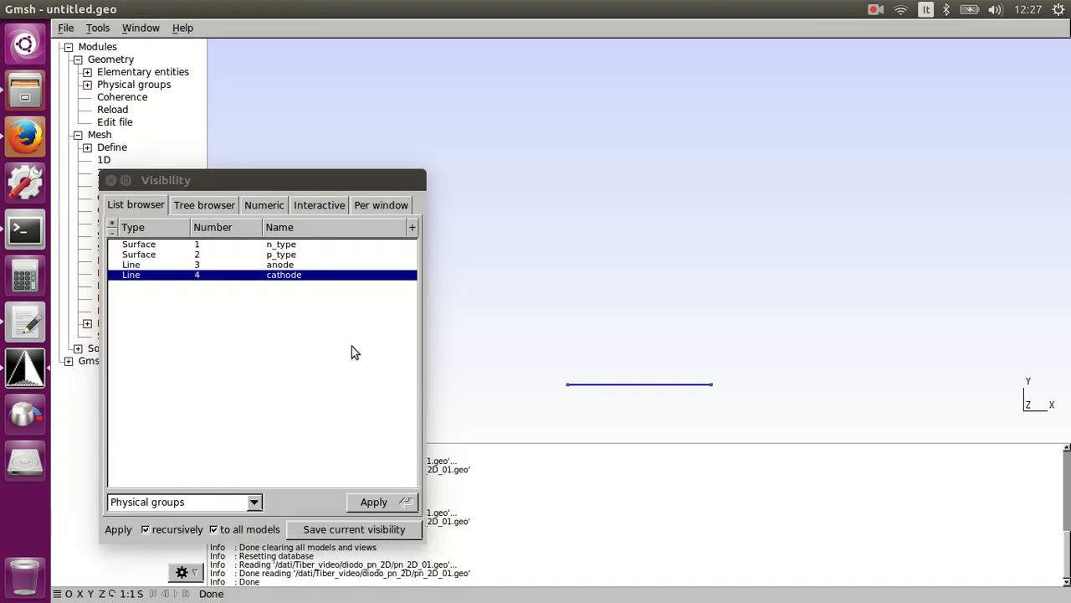
{"action": "left_click", "coordinate": [251, 266]}
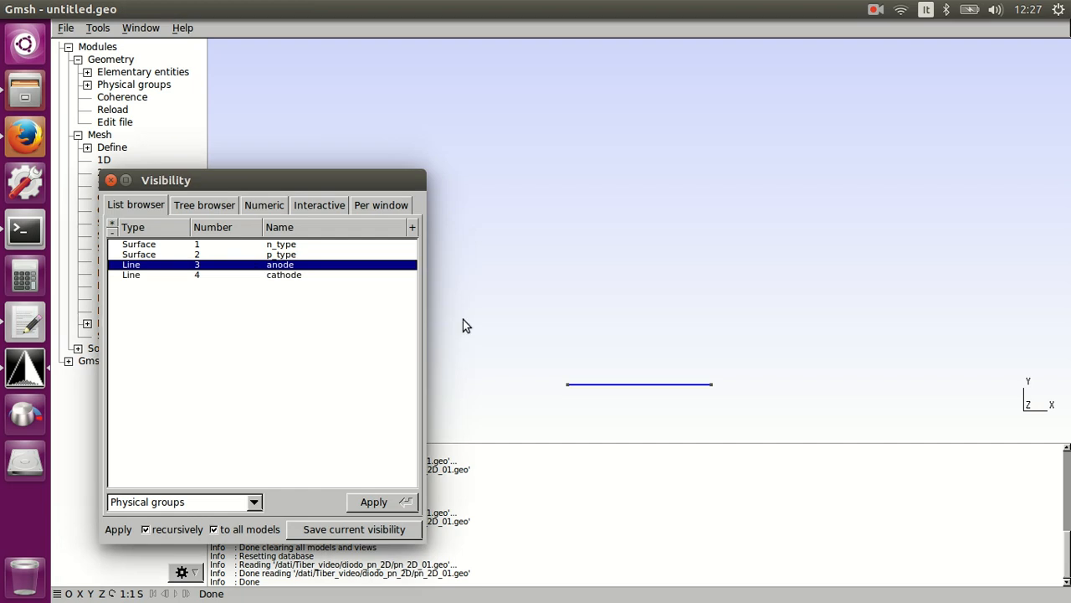
{"action": "left_click", "coordinate": [373, 501]}
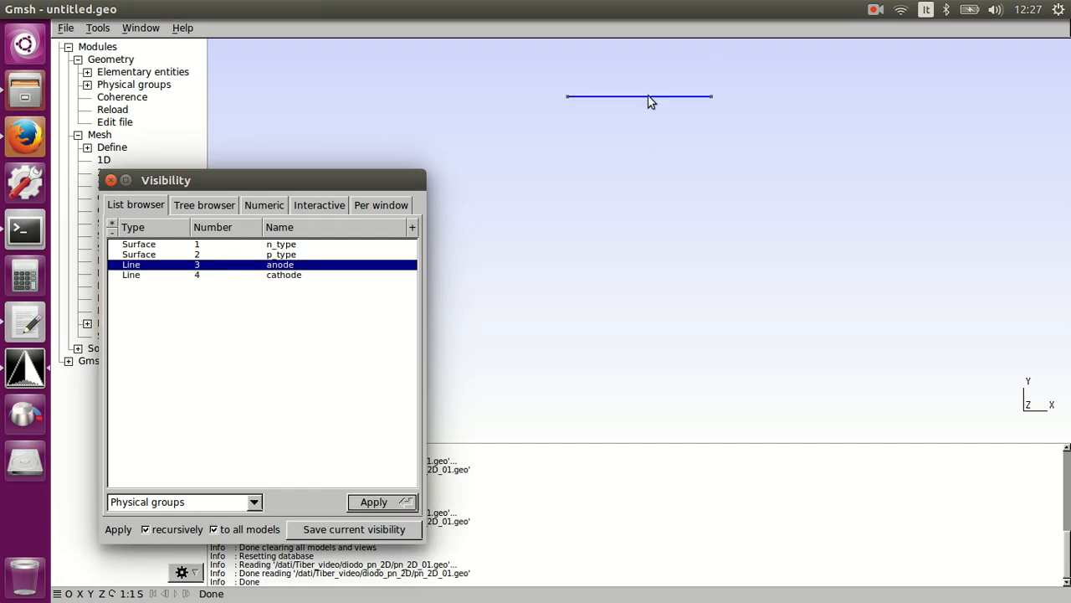
{"action": "mouse_move", "coordinate": [649, 101]}
{"action": "left_click", "coordinate": [26, 325]}
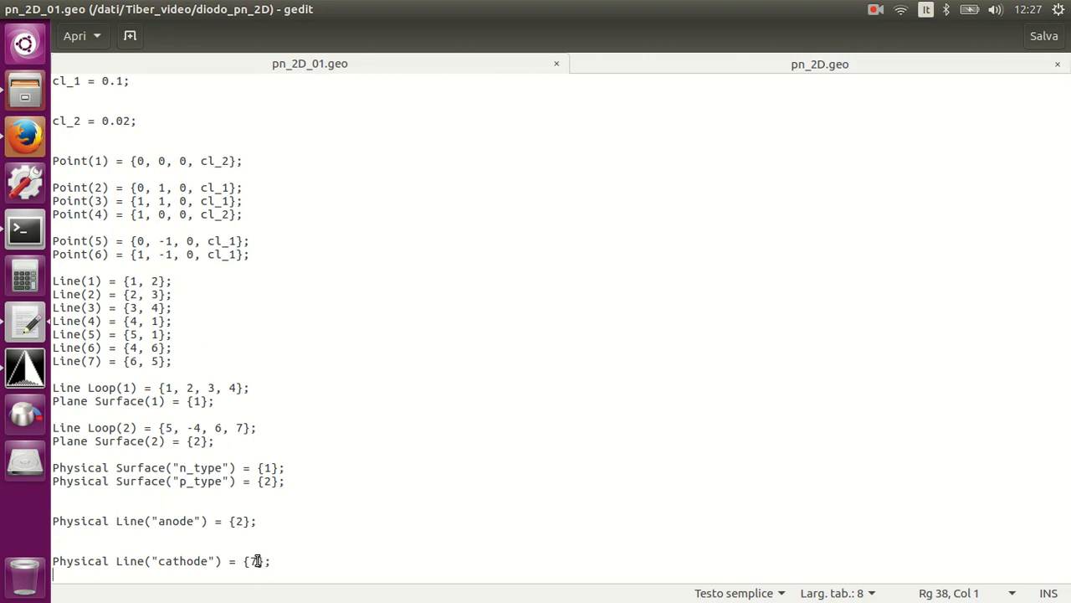
- Generate the 2D mesh of the reloaded geometry in Gmsh and compare its density with the cl_1 and cl_2 values in gedit
{"action": "left_click", "coordinate": [26, 370]}
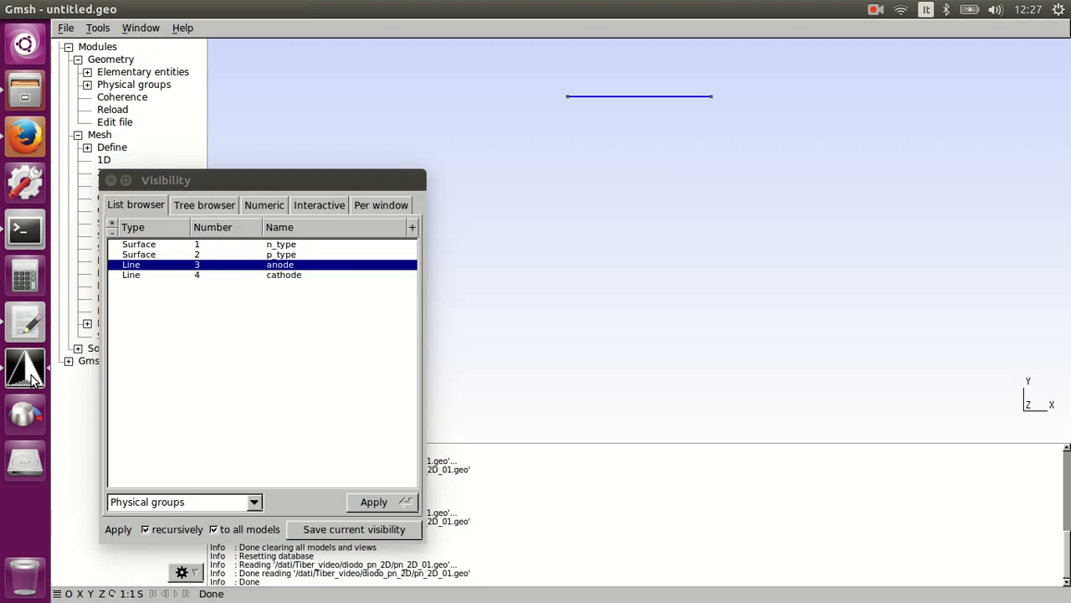
{"action": "left_click", "coordinate": [112, 180]}
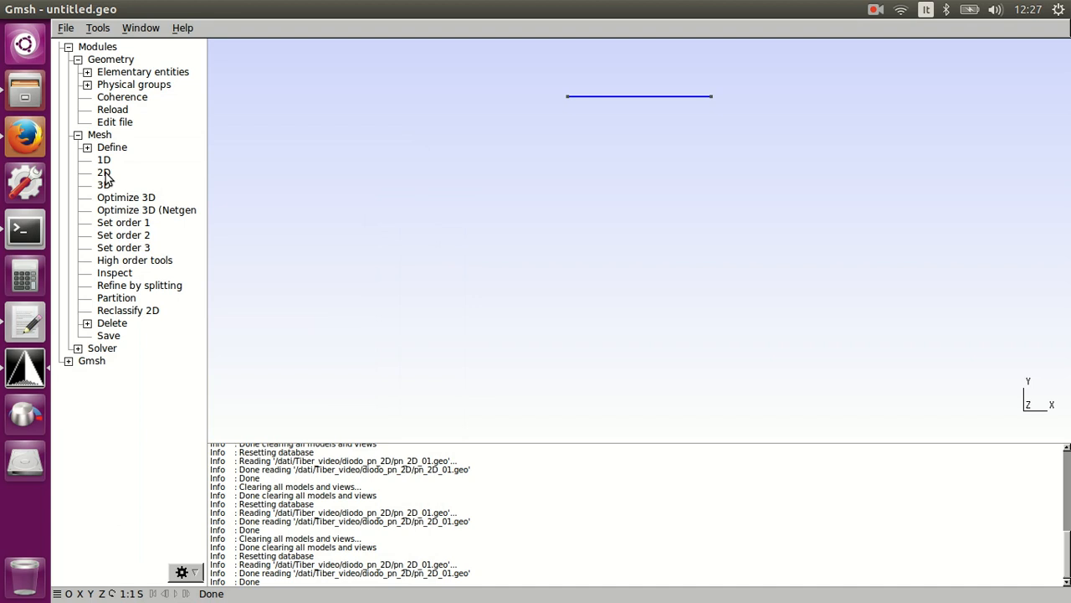
{"action": "left_click", "coordinate": [112, 110]}
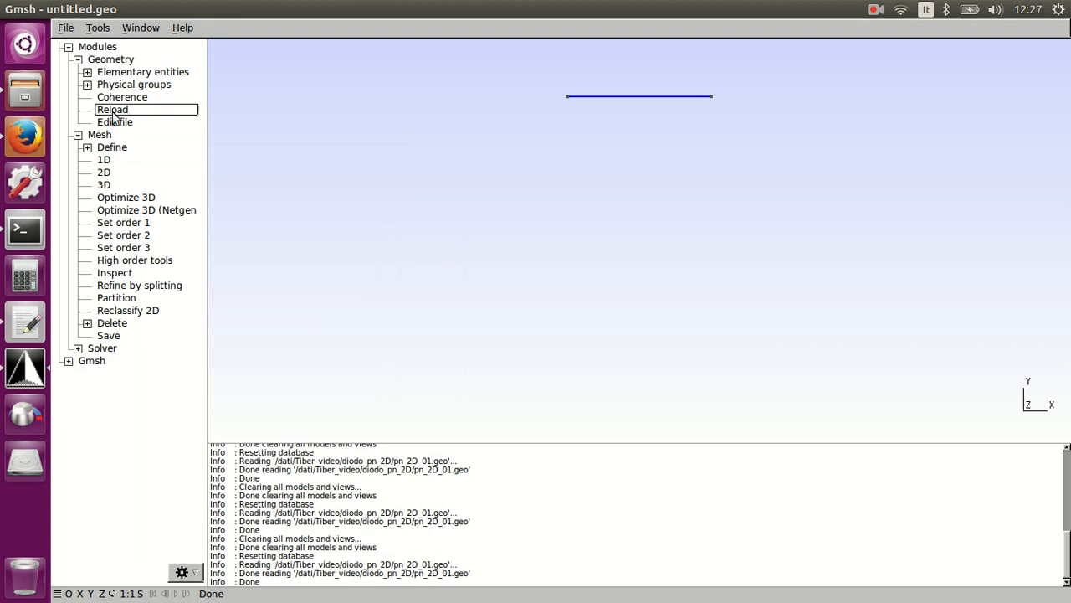
{"action": "left_click", "coordinate": [106, 173]}
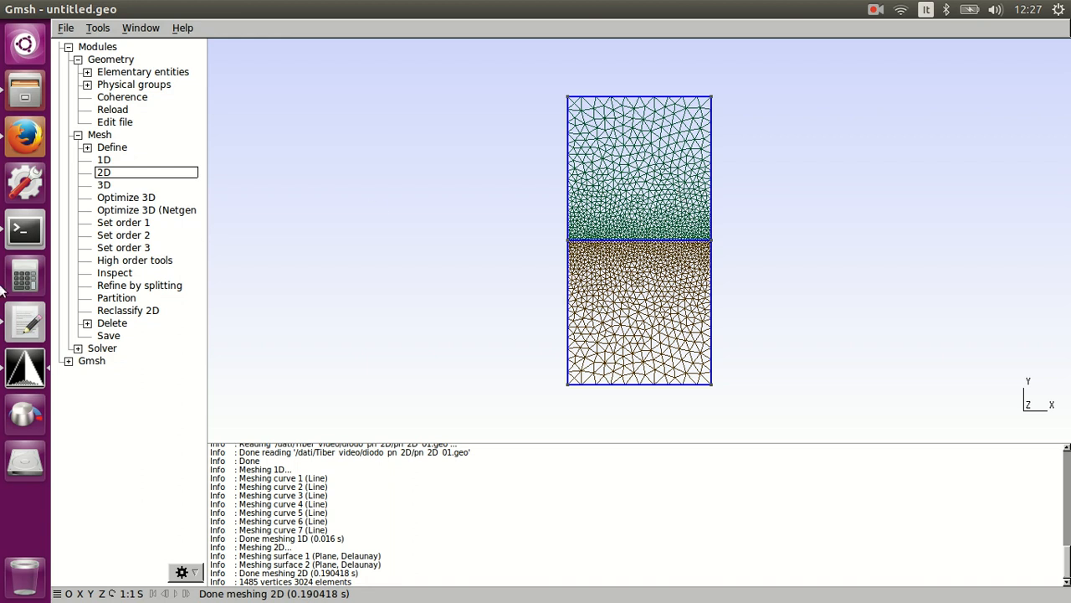
{"action": "left_click", "coordinate": [25, 322]}
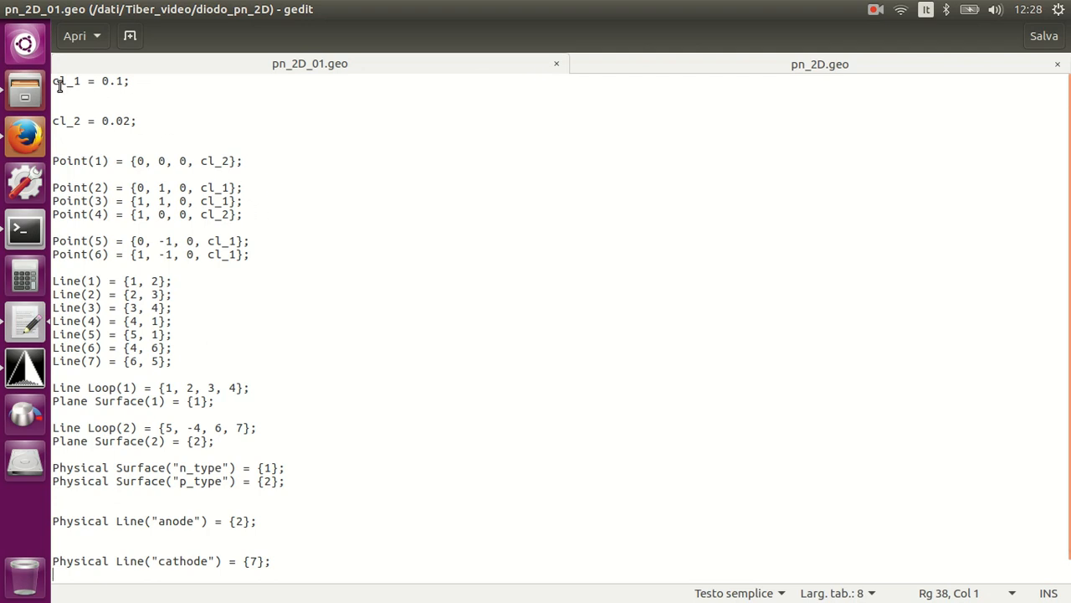
{"action": "left_click", "coordinate": [27, 375]}
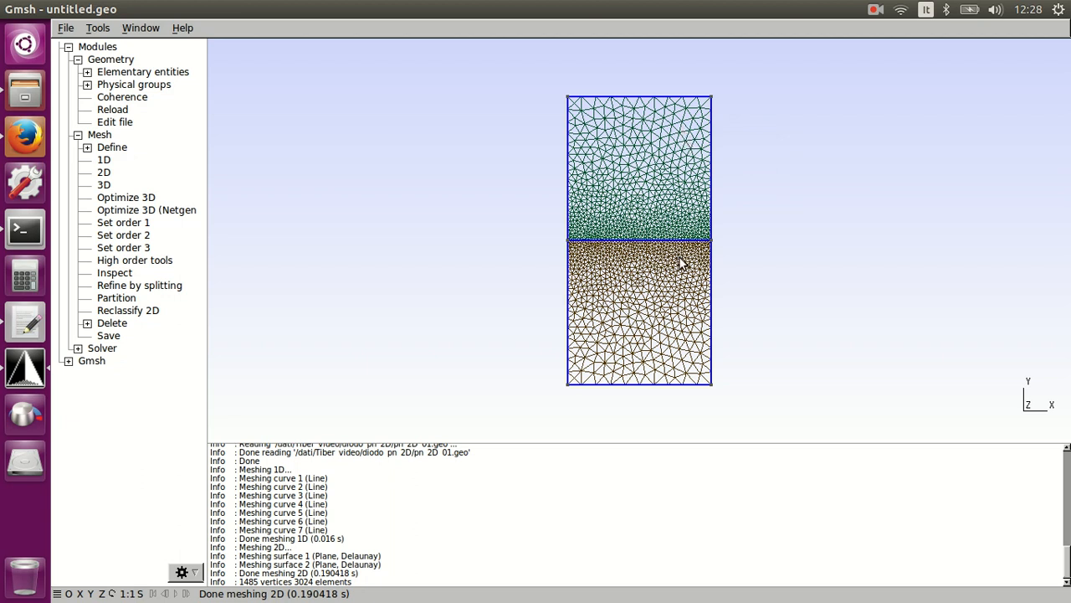
- Save the mesh, replacing the existing pn_2D_01.msh, and select that file in the diodo_pn_2D folder in the file manager
{"action": "left_click", "coordinate": [108, 335]}
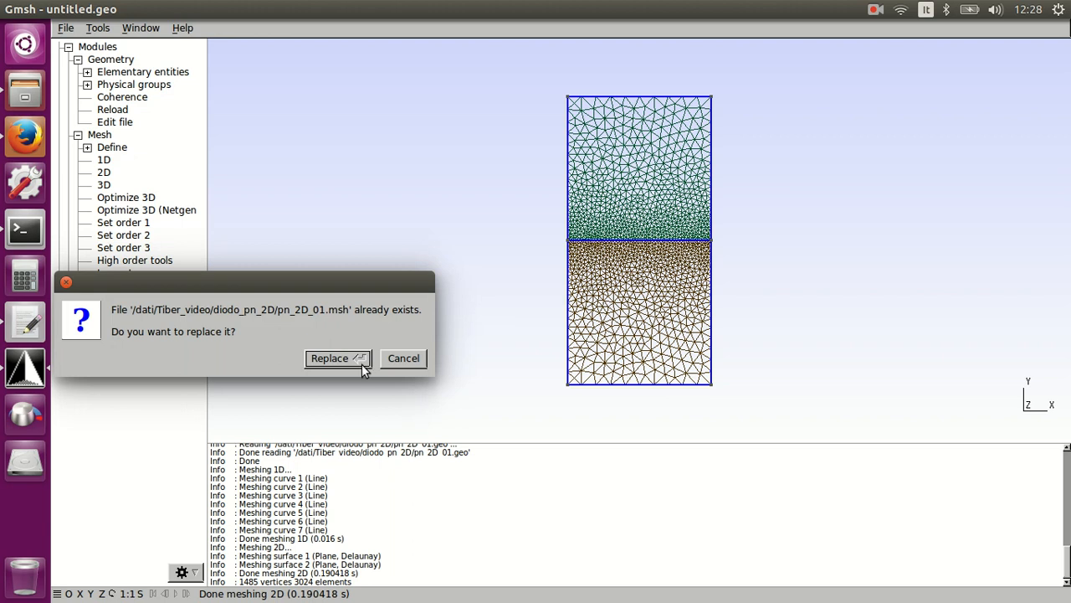
{"action": "left_click", "coordinate": [336, 365]}
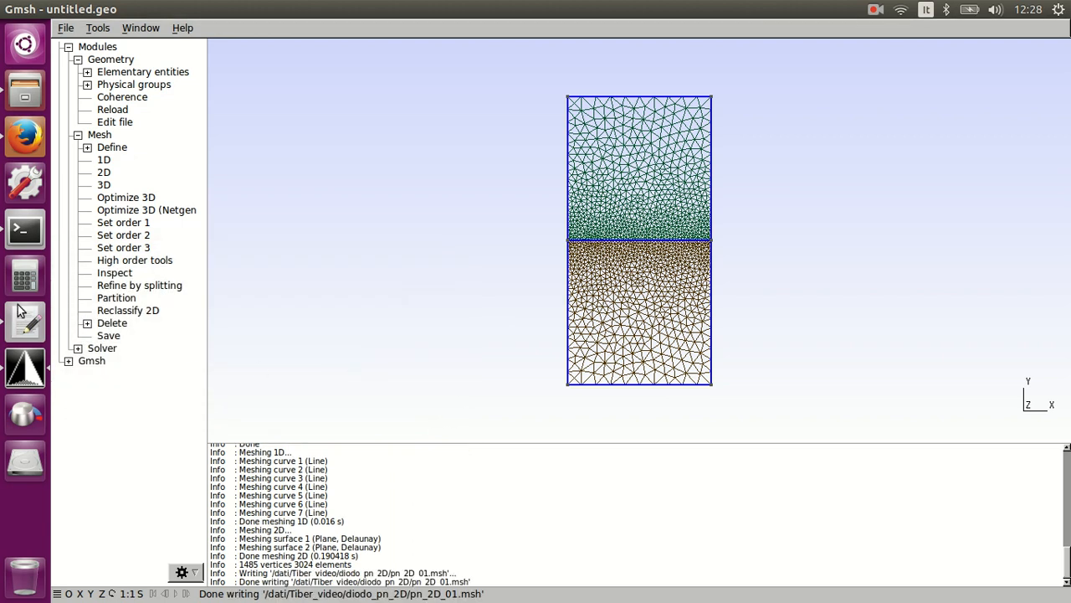
{"action": "left_click", "coordinate": [26, 91]}
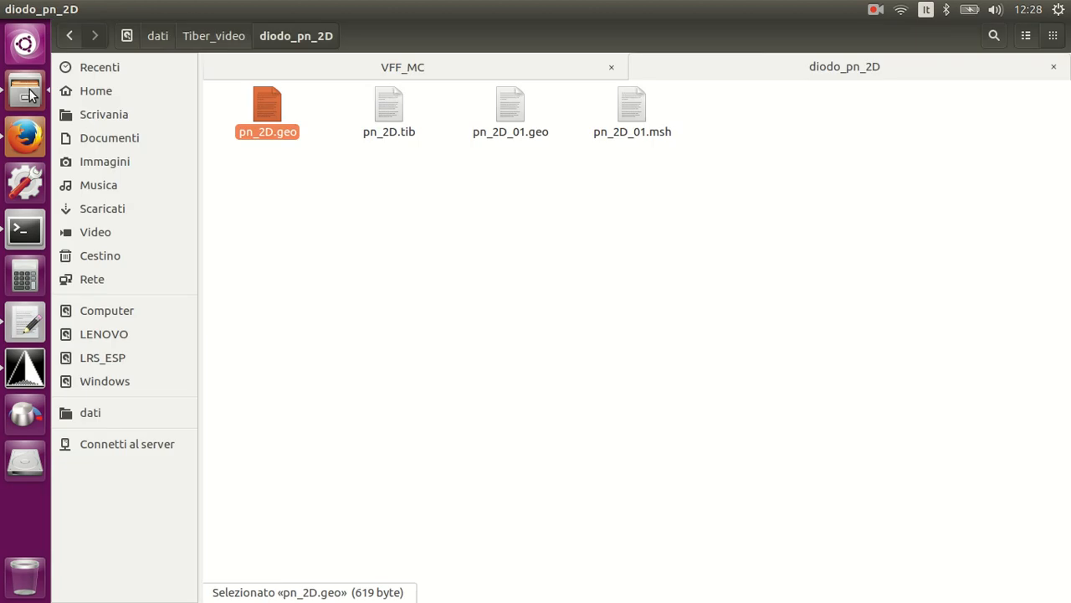
{"action": "left_click", "coordinate": [714, 148]}
{"action": "left_click", "coordinate": [641, 113]}
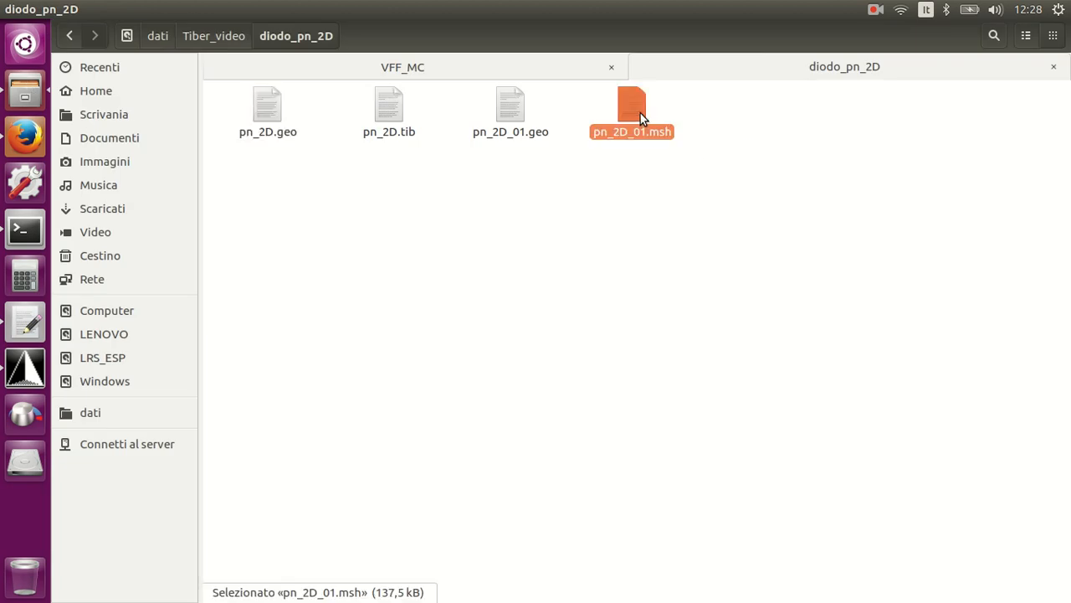